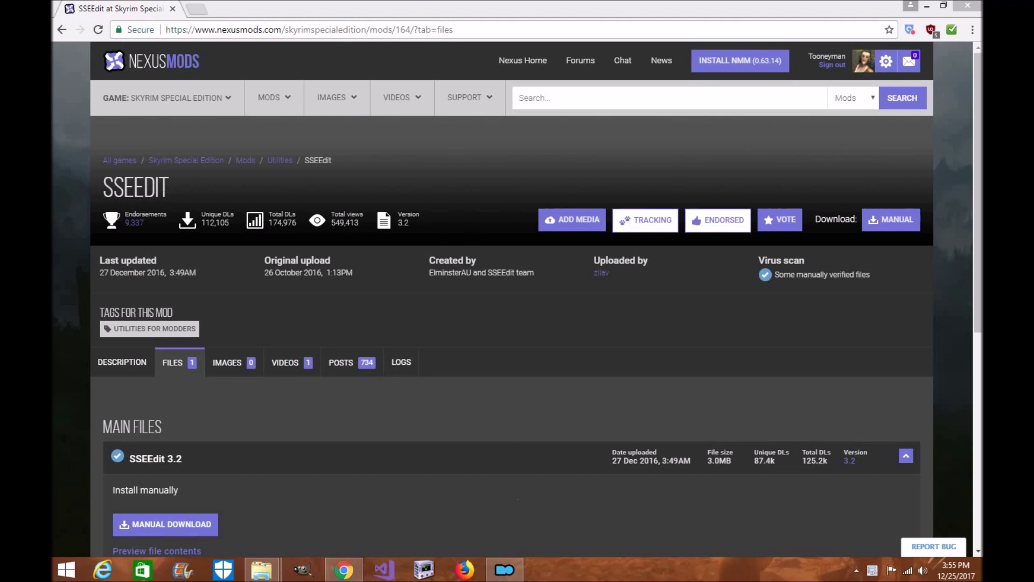
click(505, 570)
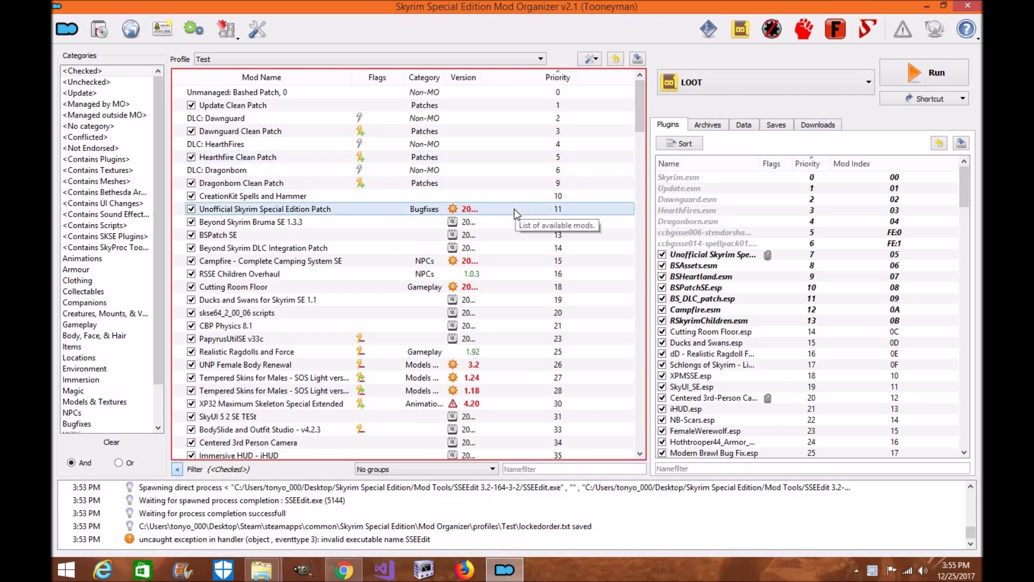
scroll(514, 208, down, 5)
click(343, 569)
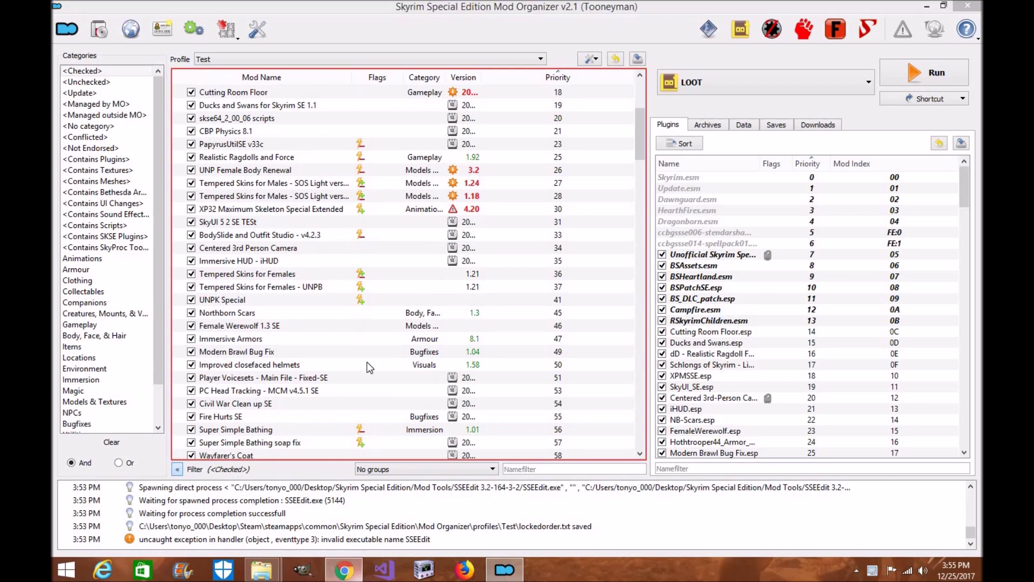
Download the SSEEdit 3.2 main file manually from its Nexus Mods page and dismiss the download popup
scroll(211, 345, down, 3)
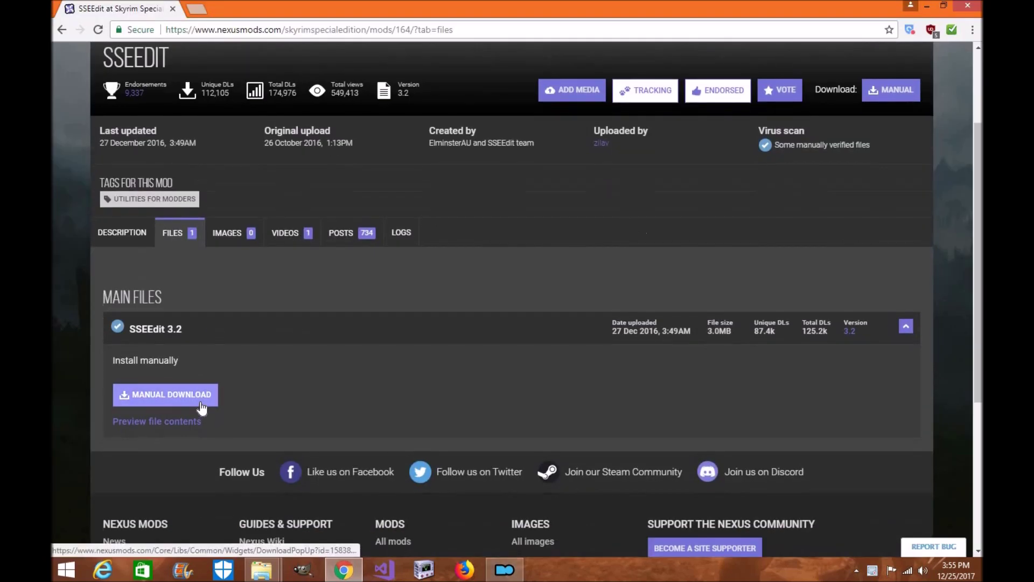
click(201, 403)
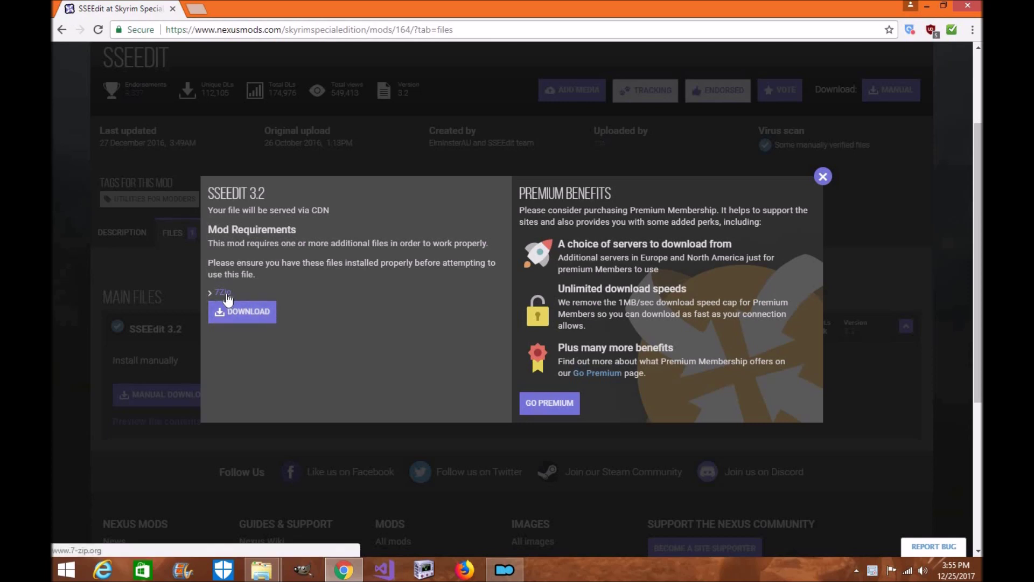
click(232, 317)
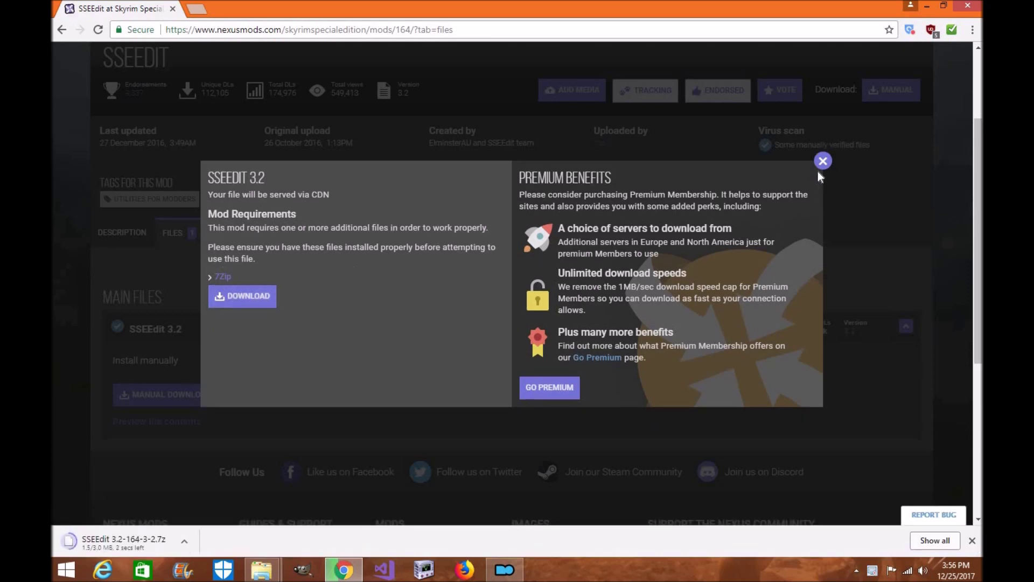
click(839, 161)
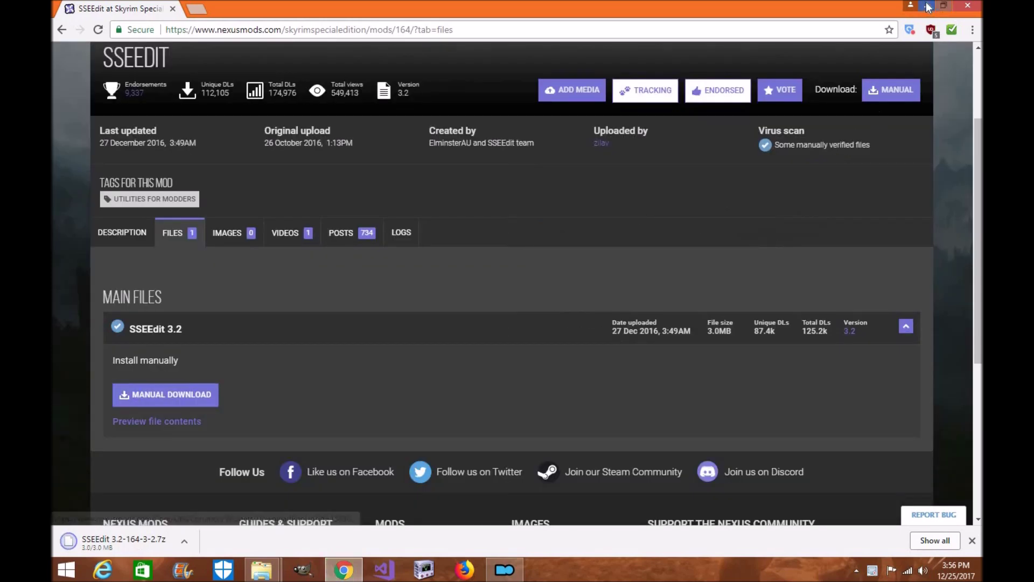
Minimize the browser and folder windows, open the Downloads folder in File Explorer, and move its window clear of the desktop icons
click(927, 6)
click(926, 5)
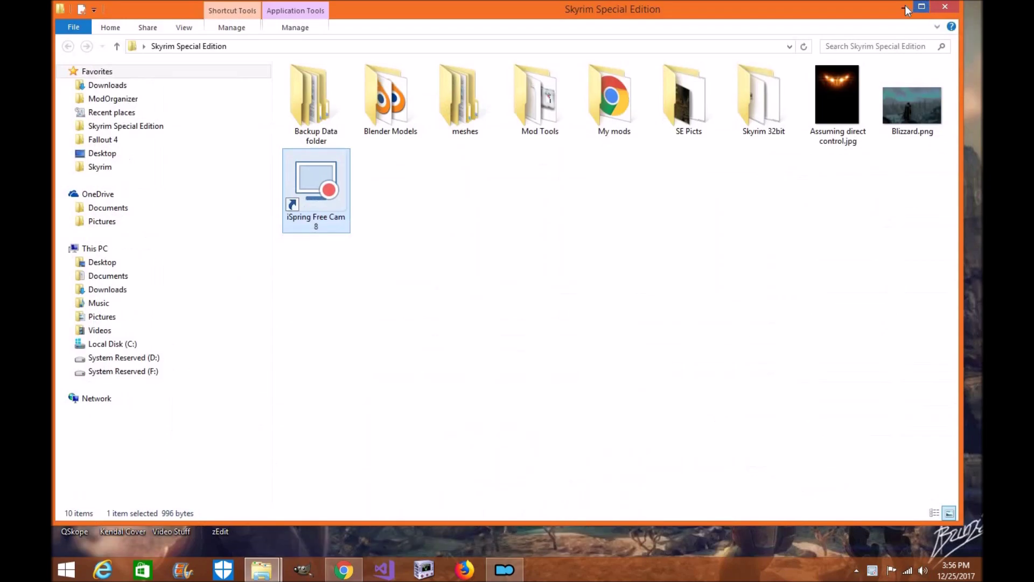
click(906, 7)
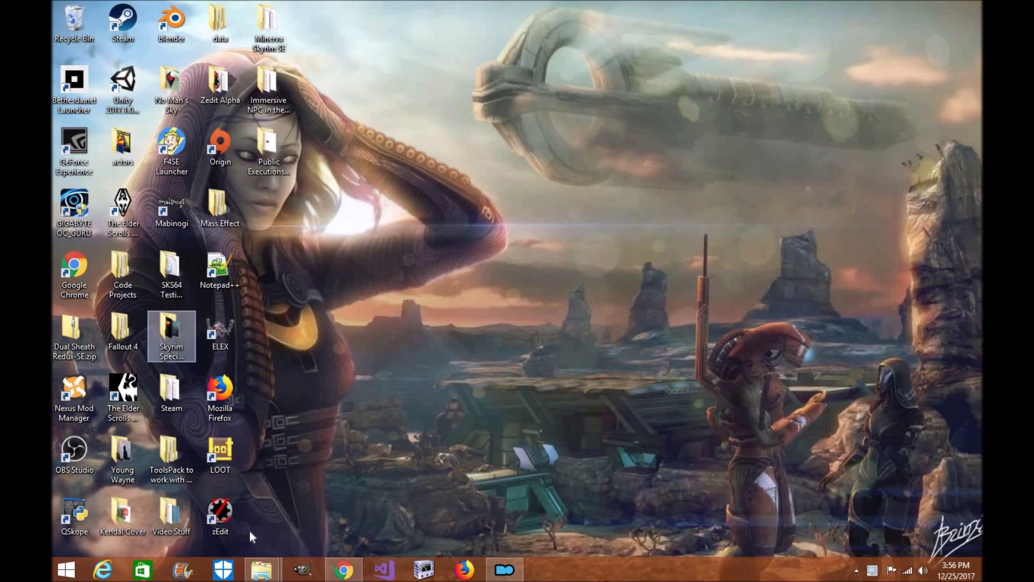
mouse_move(262, 569)
click(208, 501)
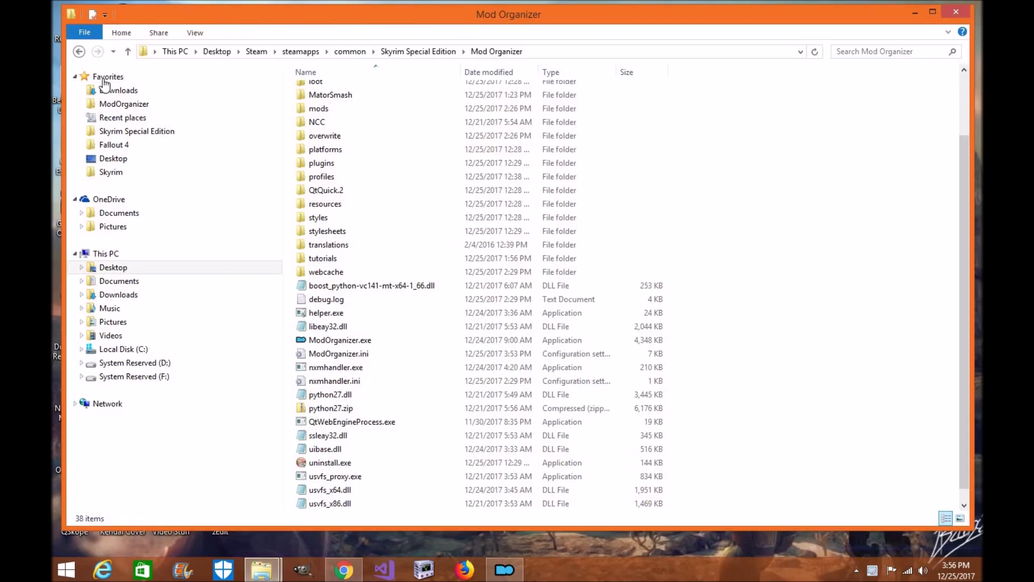
click(111, 90)
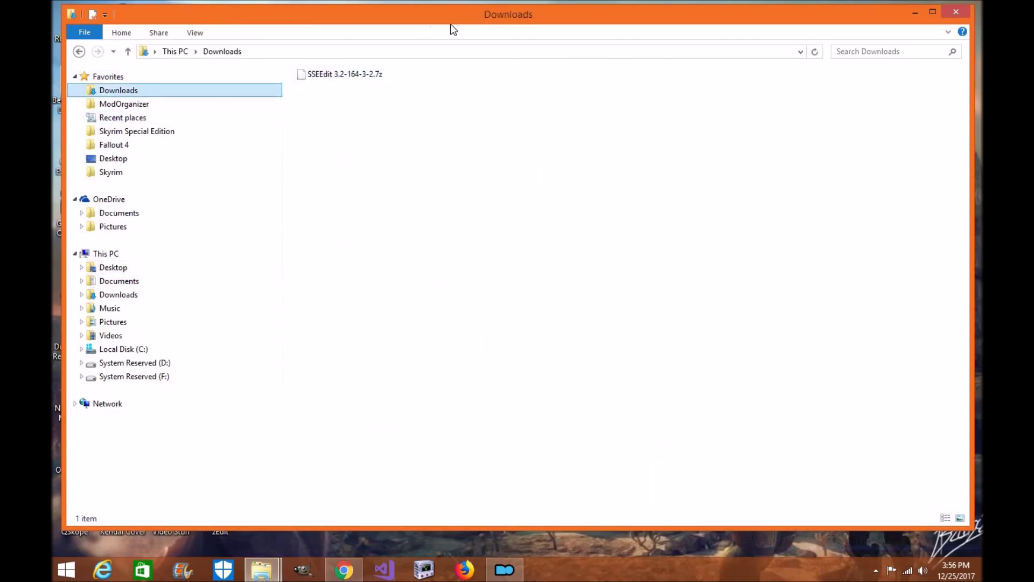
drag(451, 24, 673, 68)
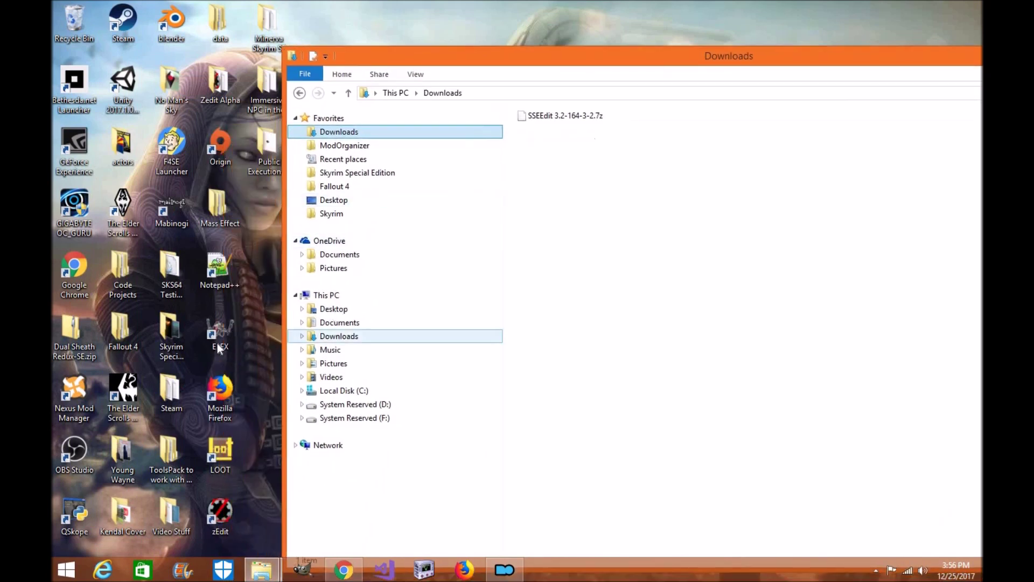
Open the Mod Tools folder inside the desktop's Skyrim Special Edition folder and close the Downloads window
double_click(189, 341)
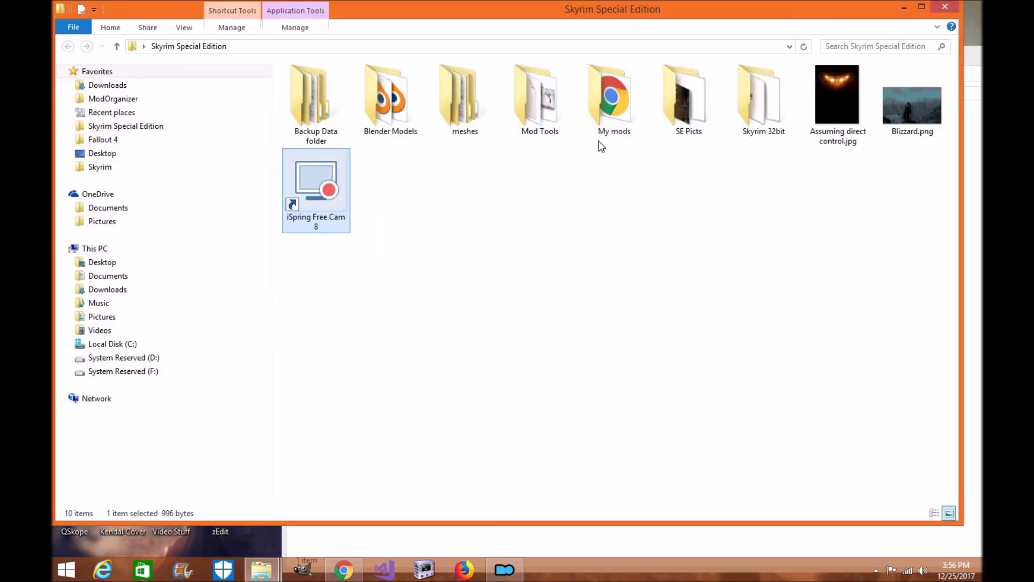
double_click(552, 97)
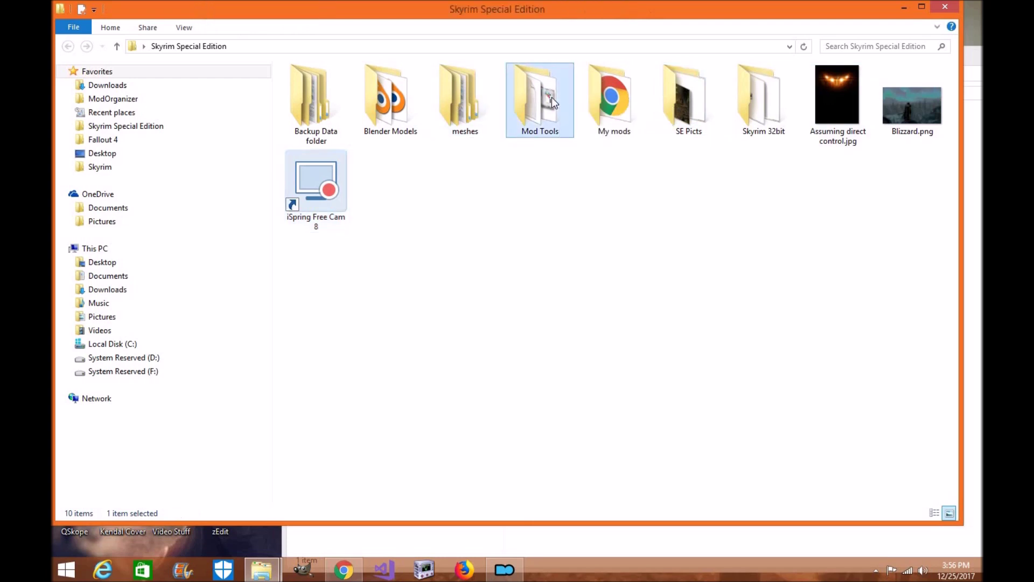
scroll(402, 326, down, 1)
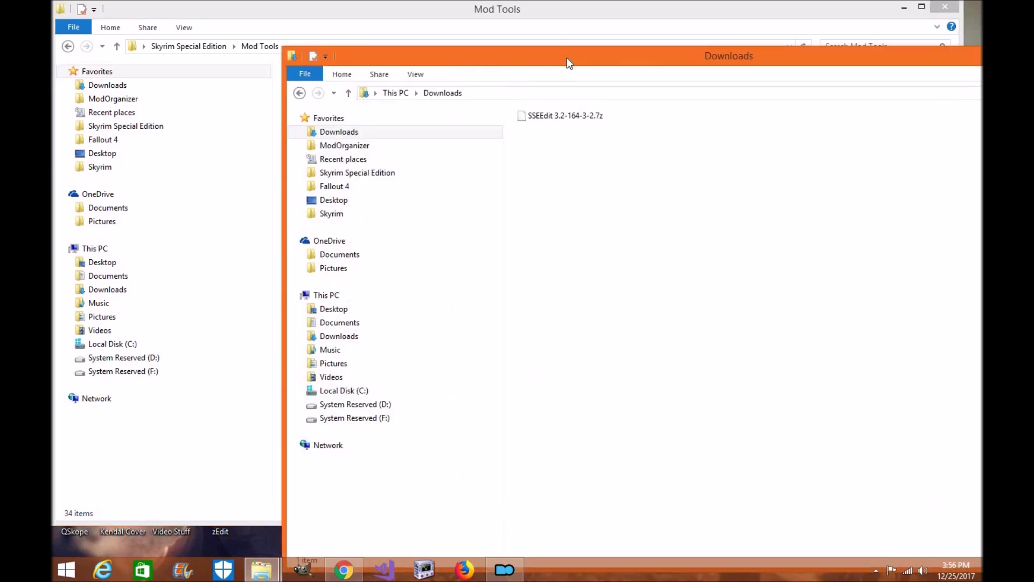
drag(567, 57, 612, 130)
click(611, 189)
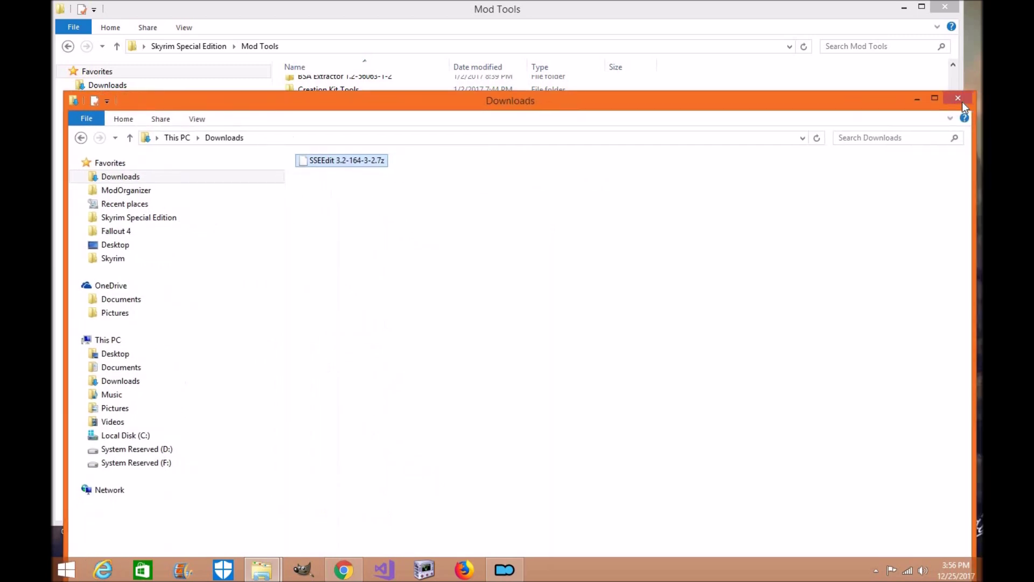
click(964, 103)
Extract SSEEdit 3.2-164-3-2.7z with 7-Zip into its own SSEEdit 3.2-164-3-2 folder inside Mod Tools
scroll(356, 474, up, 1)
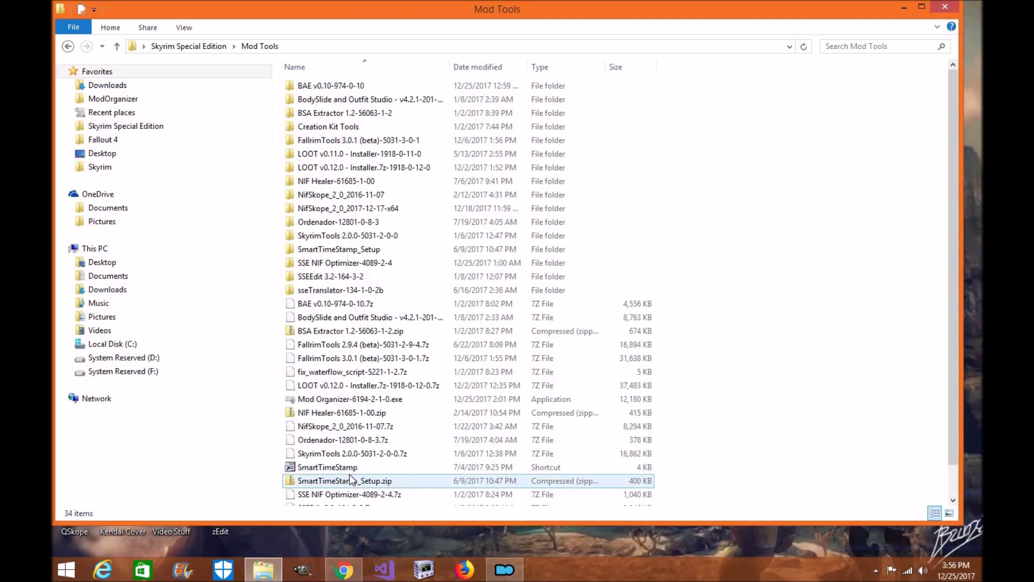
right_click(350, 476)
click(332, 479)
scroll(332, 479, down, 1)
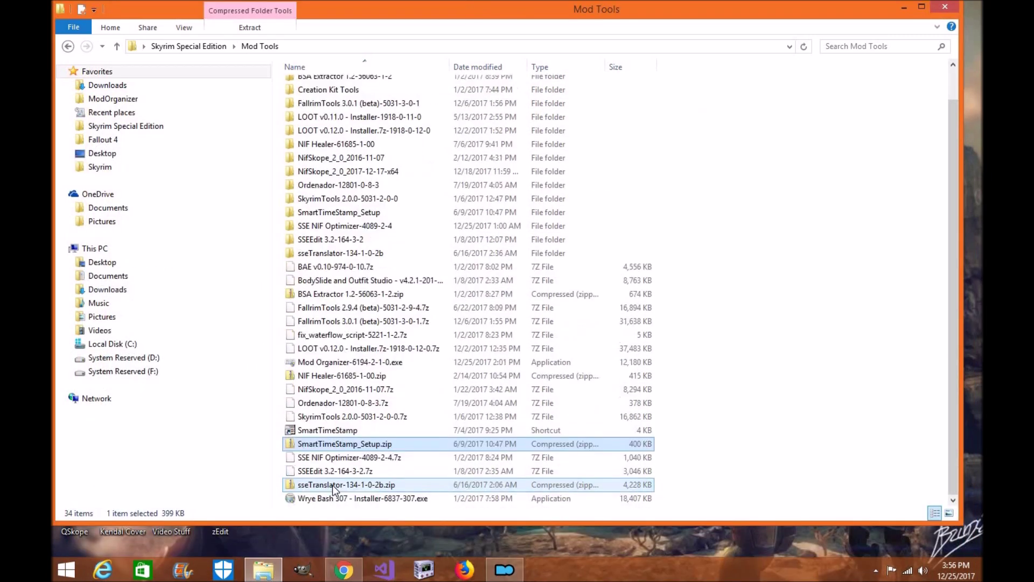
click(384, 473)
right_click(385, 474)
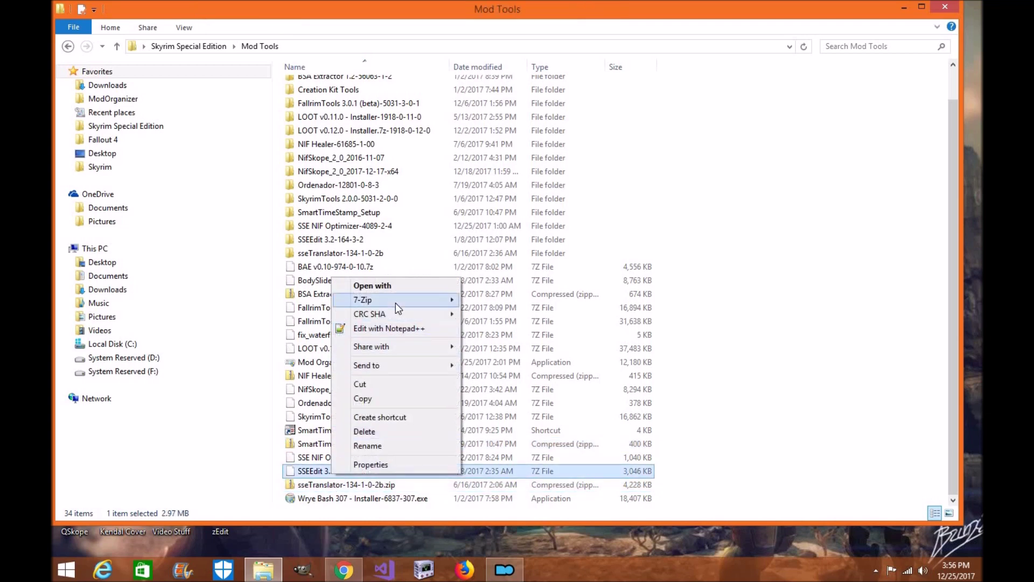
mouse_move(396, 303)
click(526, 329)
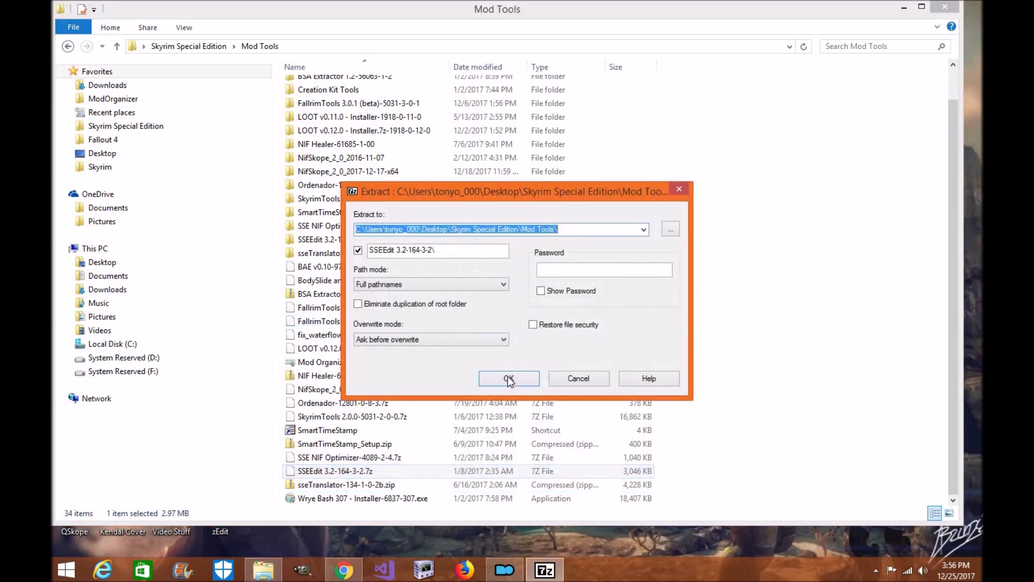
click(492, 376)
click(652, 159)
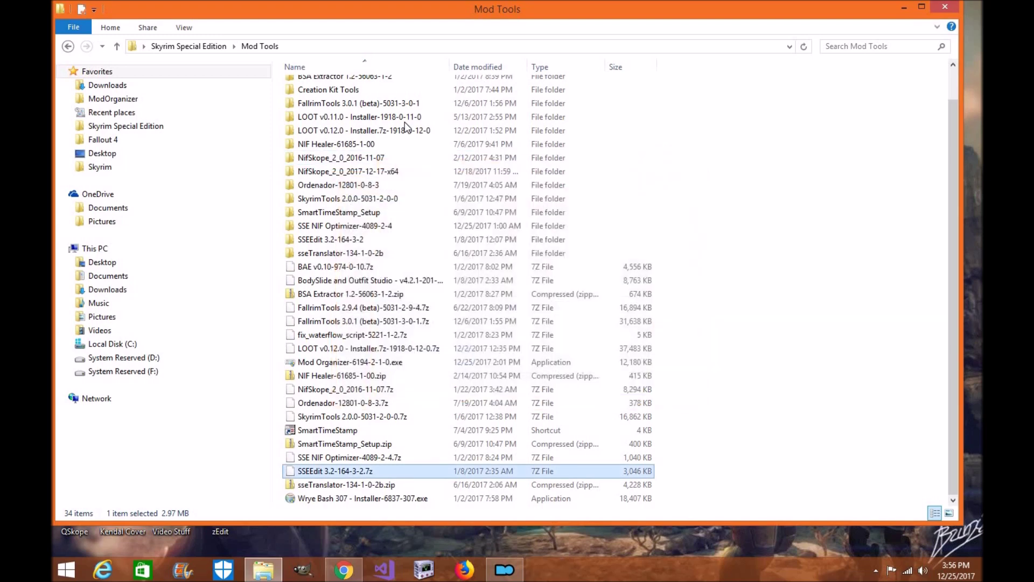
Examine the contents of the SSEEdit 3.2-164-3-2 folder and its Edit Scripts subfolder, and return to Mod Tools
scroll(356, 203, up, 1)
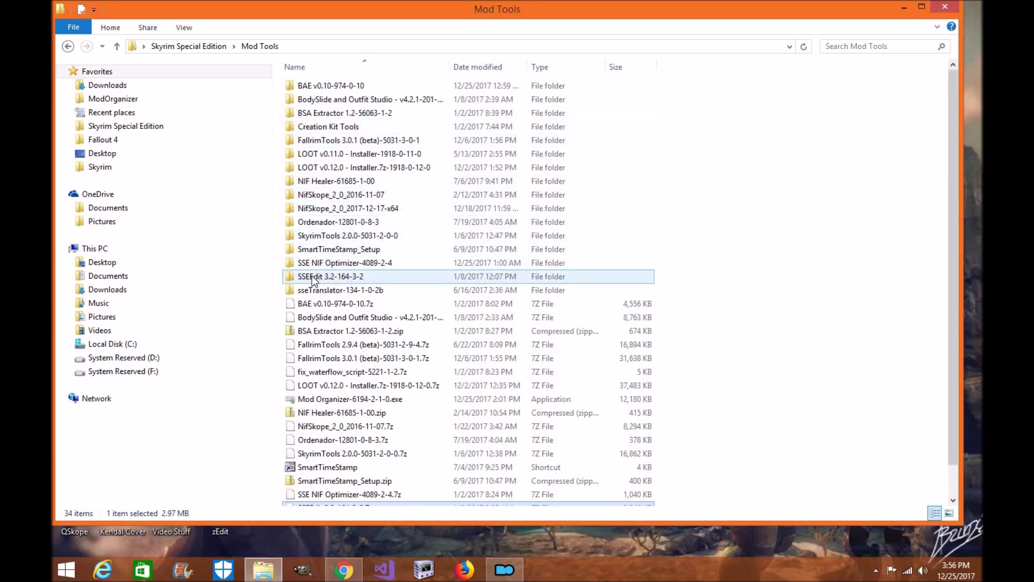
double_click(312, 277)
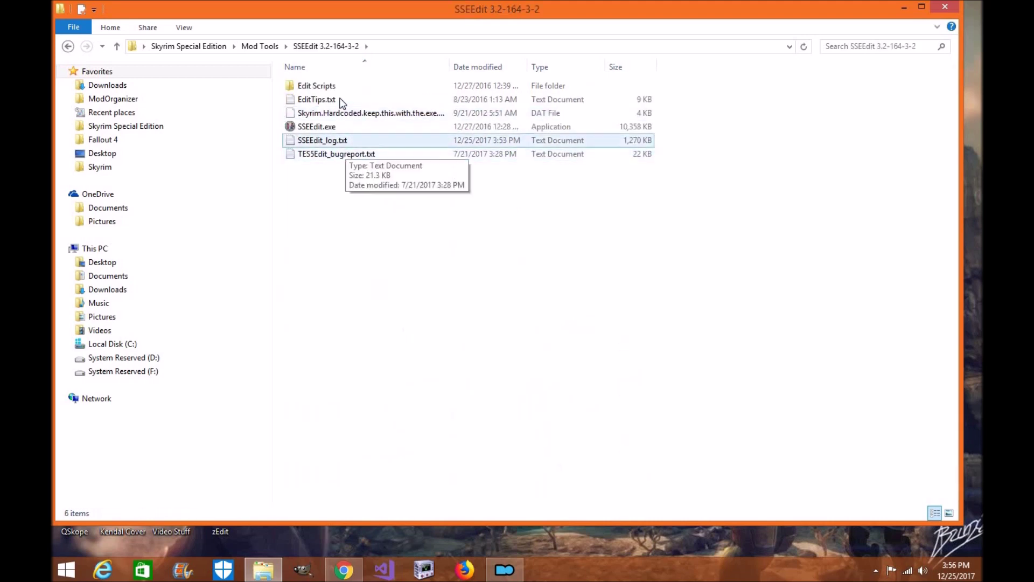
double_click(337, 86)
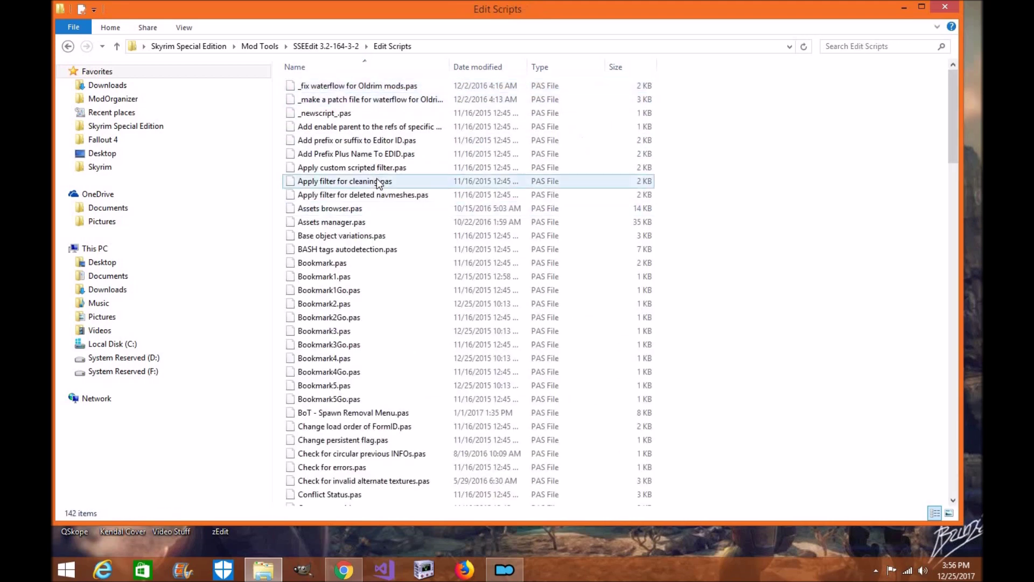
scroll(379, 183, down, 20)
scroll(378, 183, up, 20)
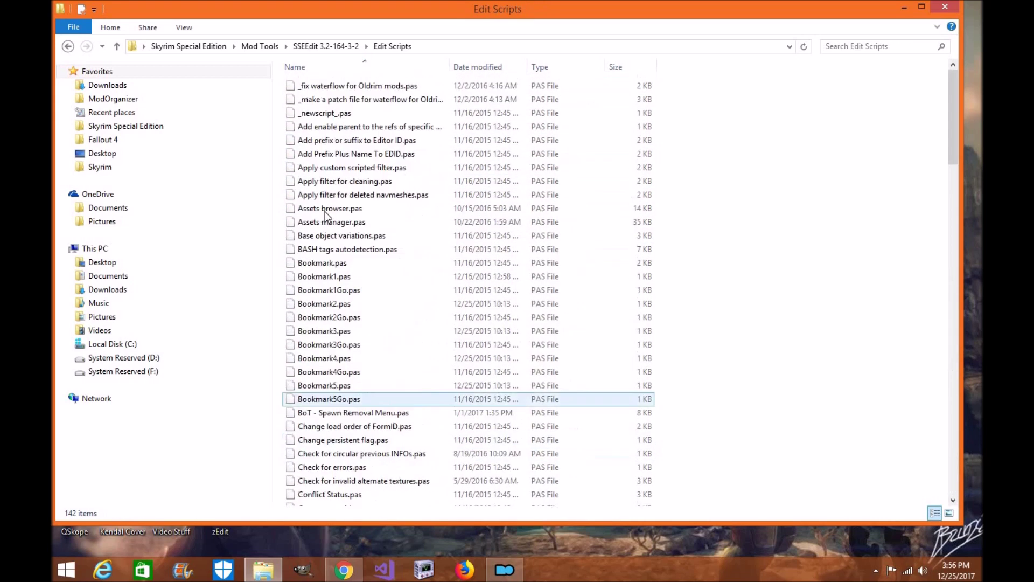
click(68, 46)
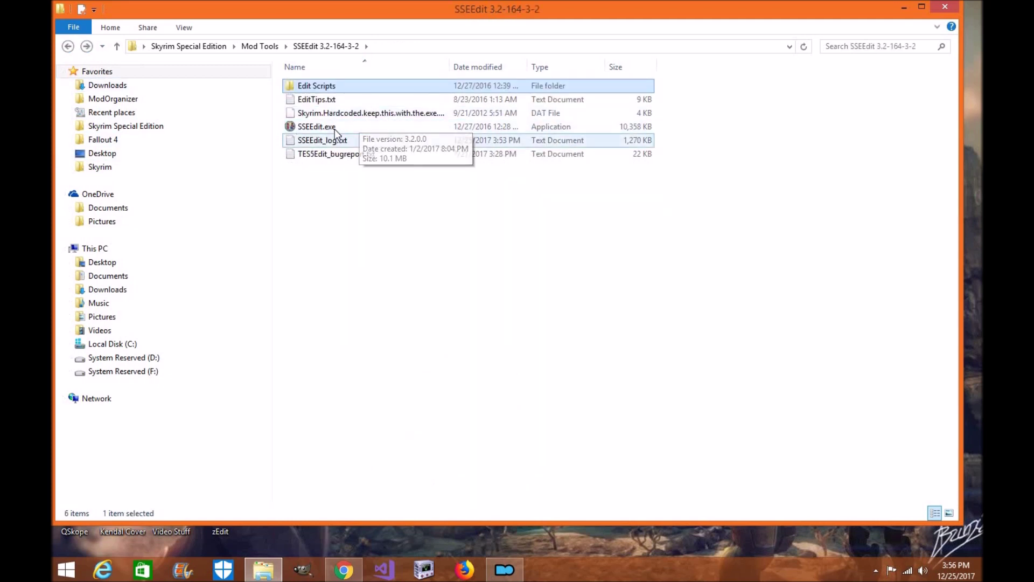
key(BackSpace)
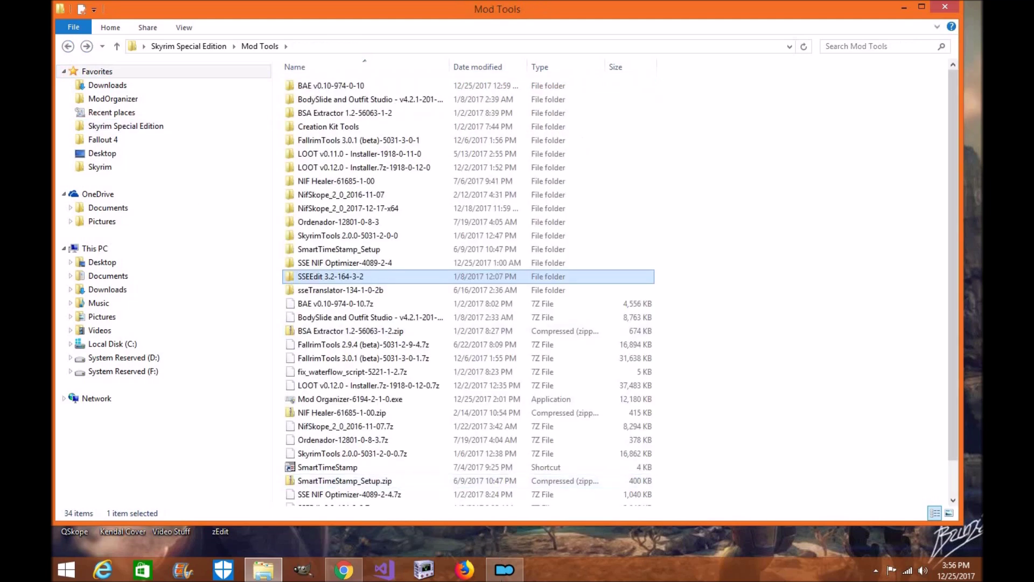
Switch to Mod Organizer, open the executables editor, and title a new executable entry SSEEdit
click(505, 570)
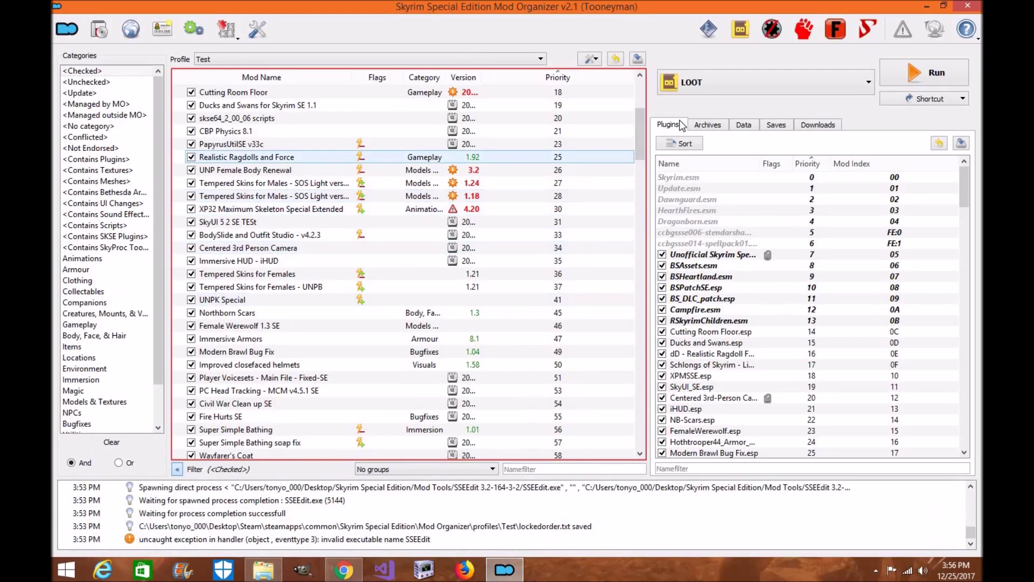
click(738, 90)
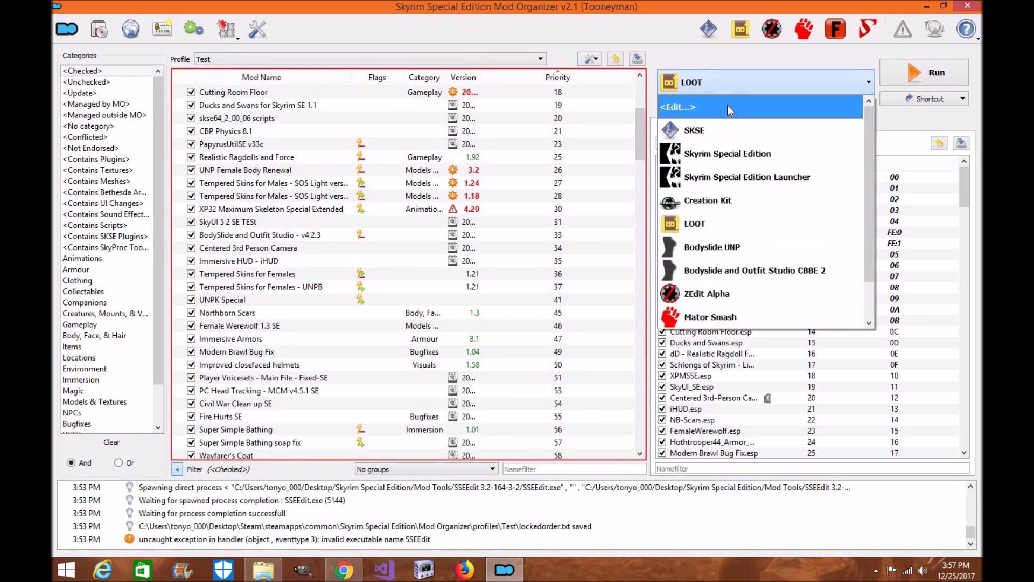
click(728, 105)
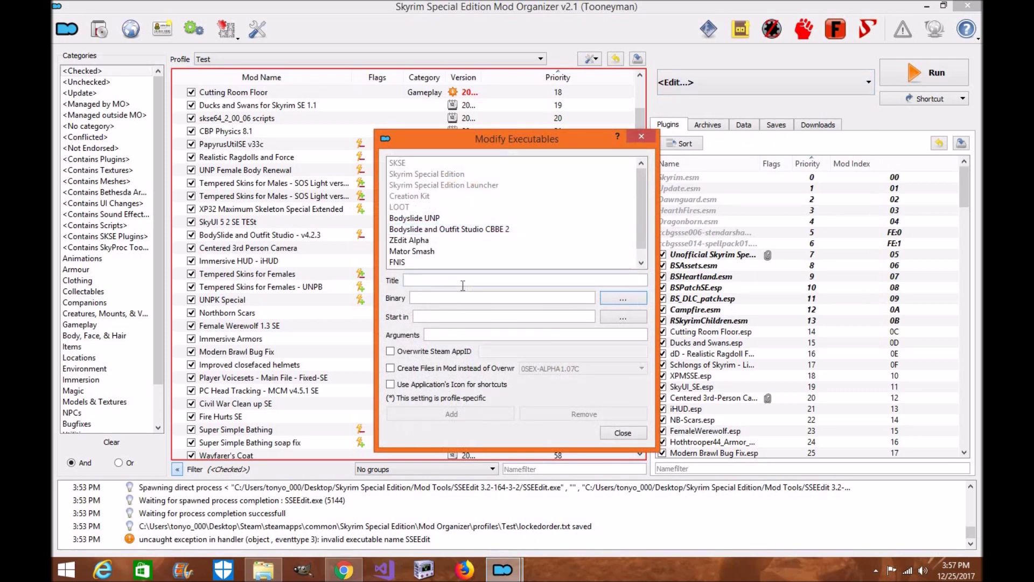
text(SSEEdit)
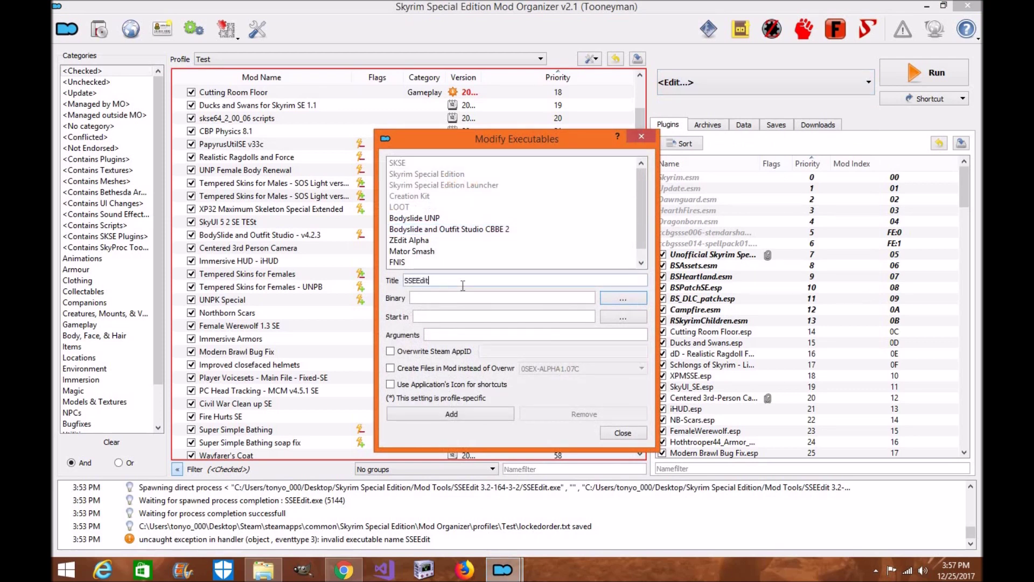
Set the binary to SSEEdit.exe from the desktop's Skyrim Special Edition\Mod Tools\SSEEdit 3.2-164-3-2 folder, add the entry and close the executables editor
click(624, 299)
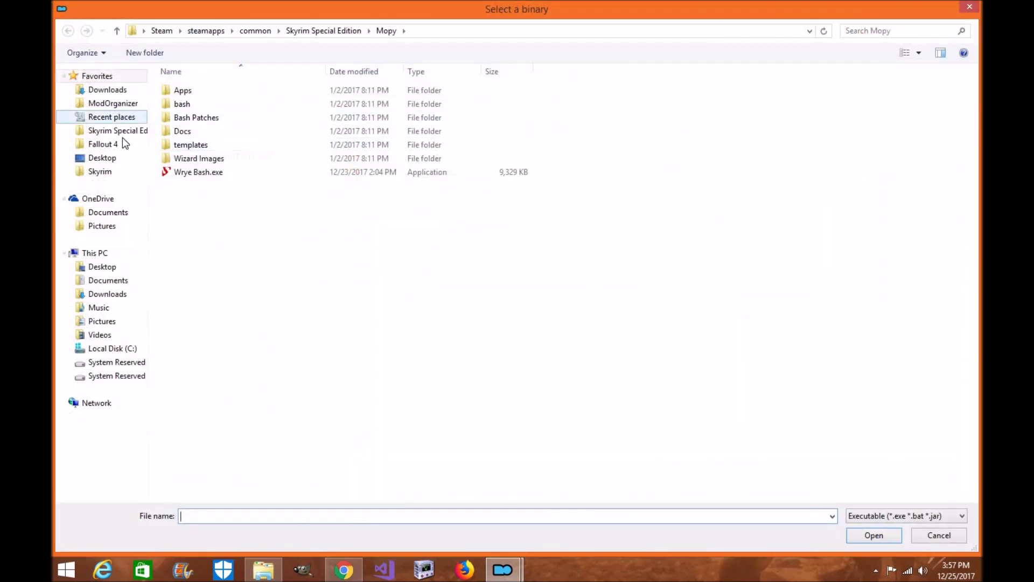
click(110, 171)
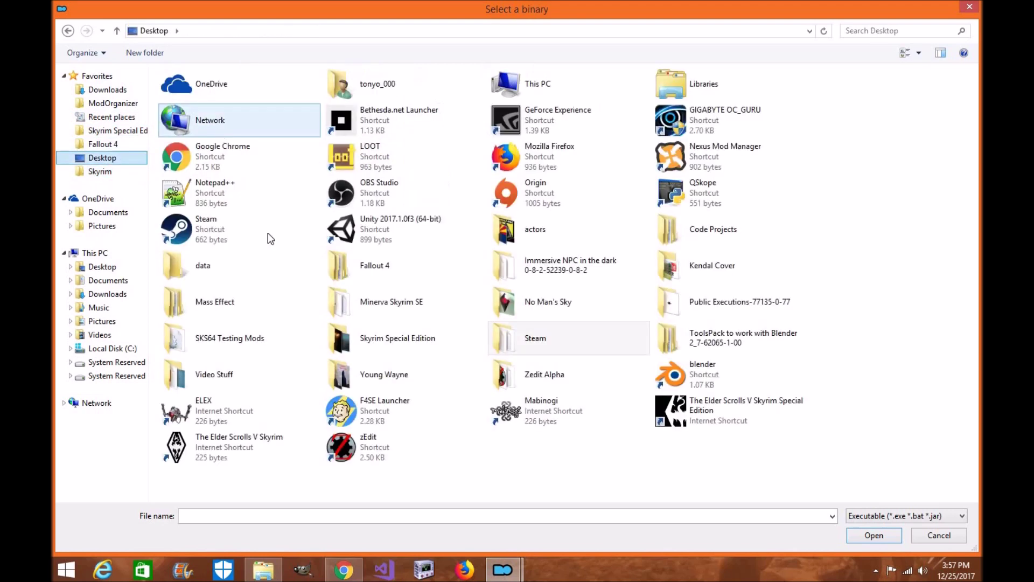
double_click(396, 342)
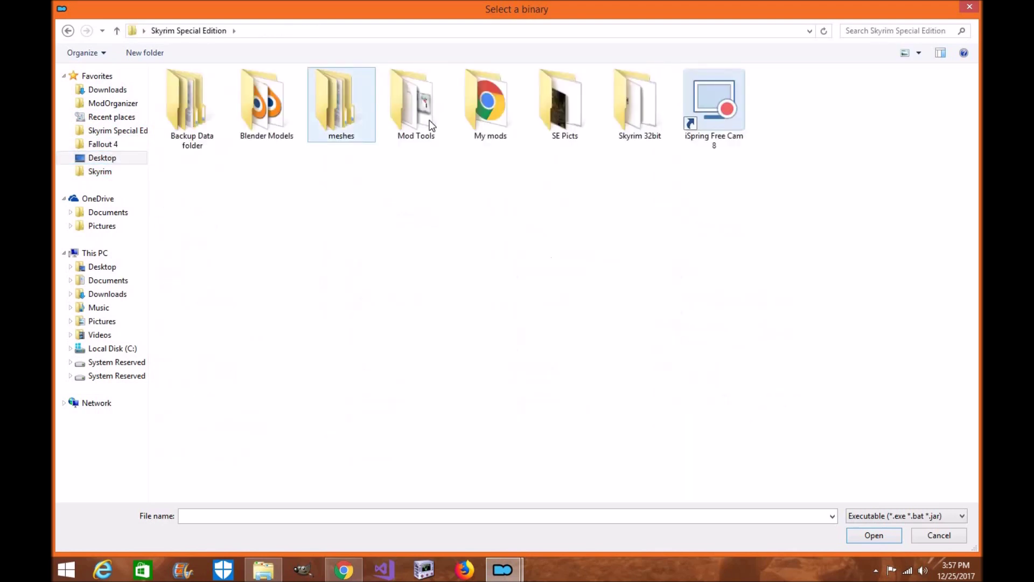
double_click(428, 122)
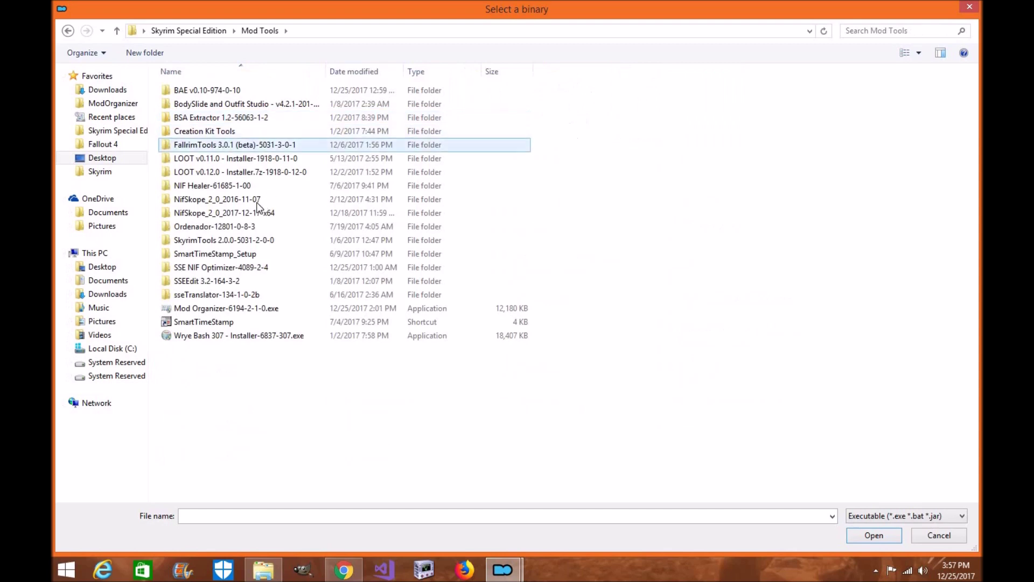
double_click(209, 281)
click(208, 102)
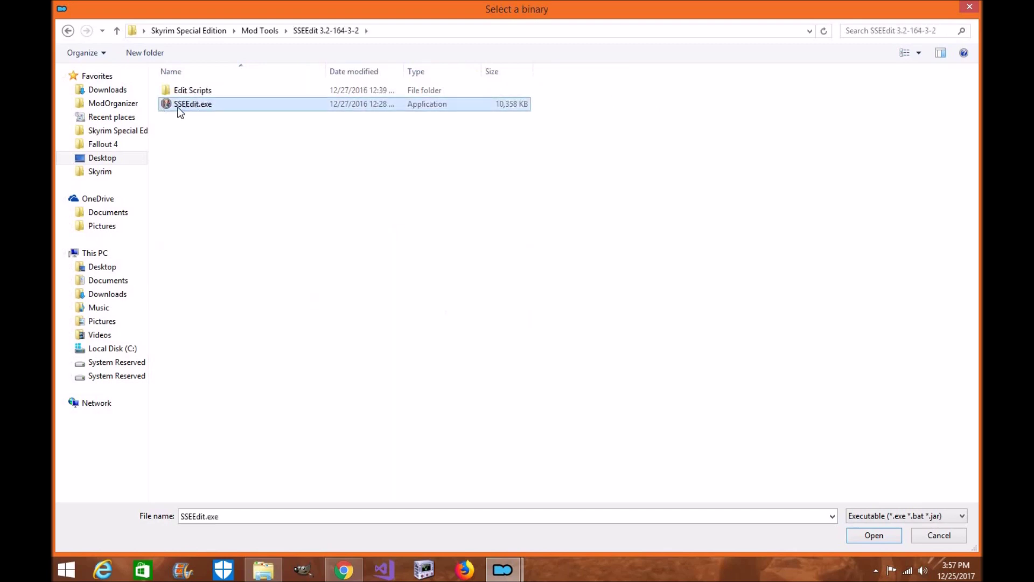
click(874, 535)
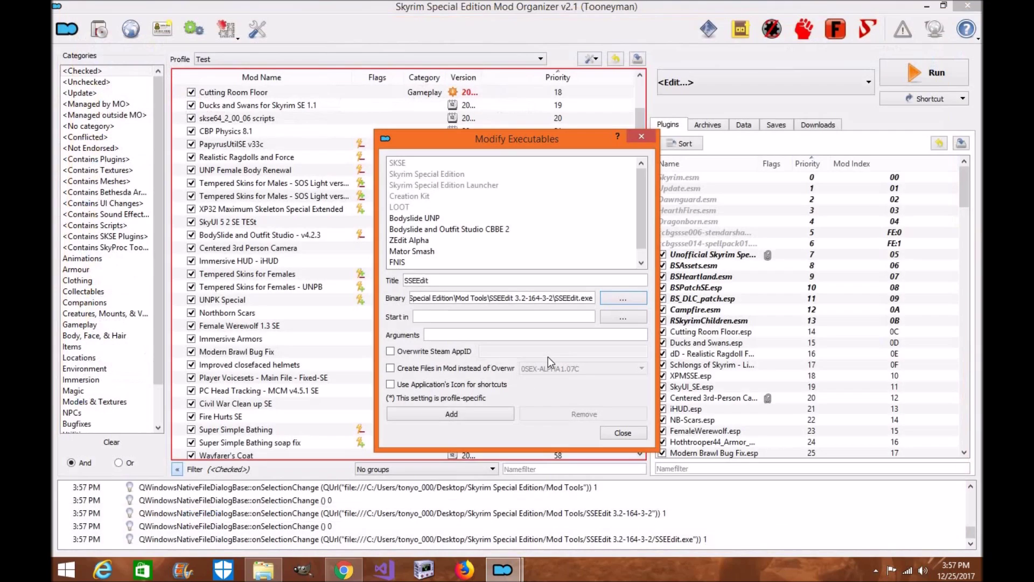
click(509, 421)
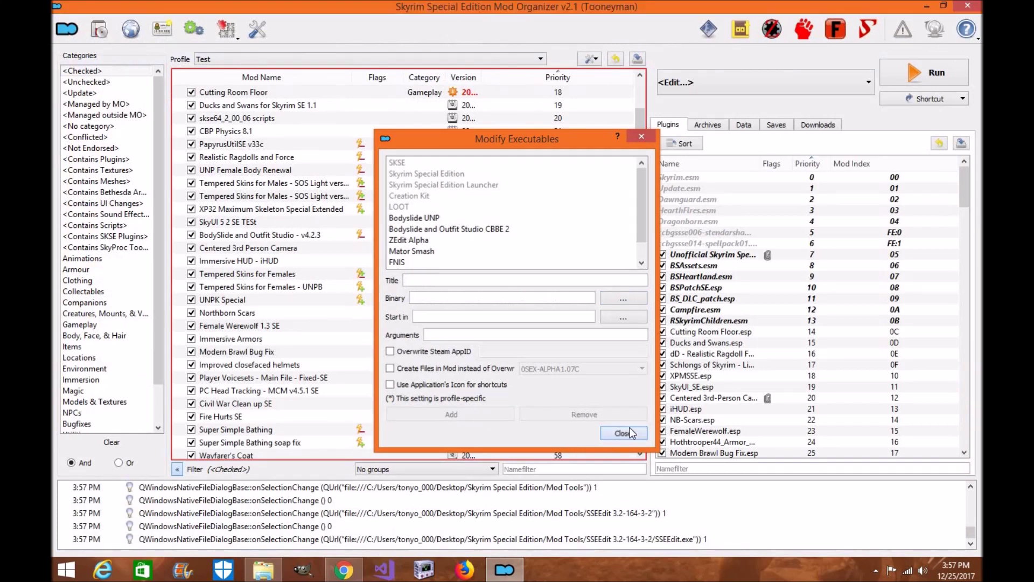
click(625, 432)
Select SSEEdit as the executable and run it, look through its Master/Plugin Selection list, and close it
click(867, 83)
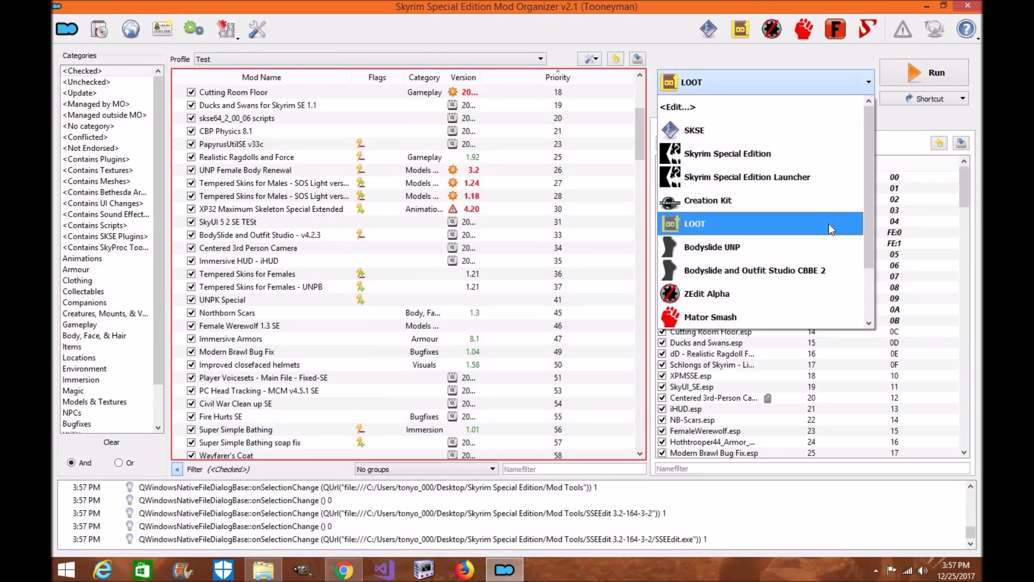
scroll(822, 243, down, 1)
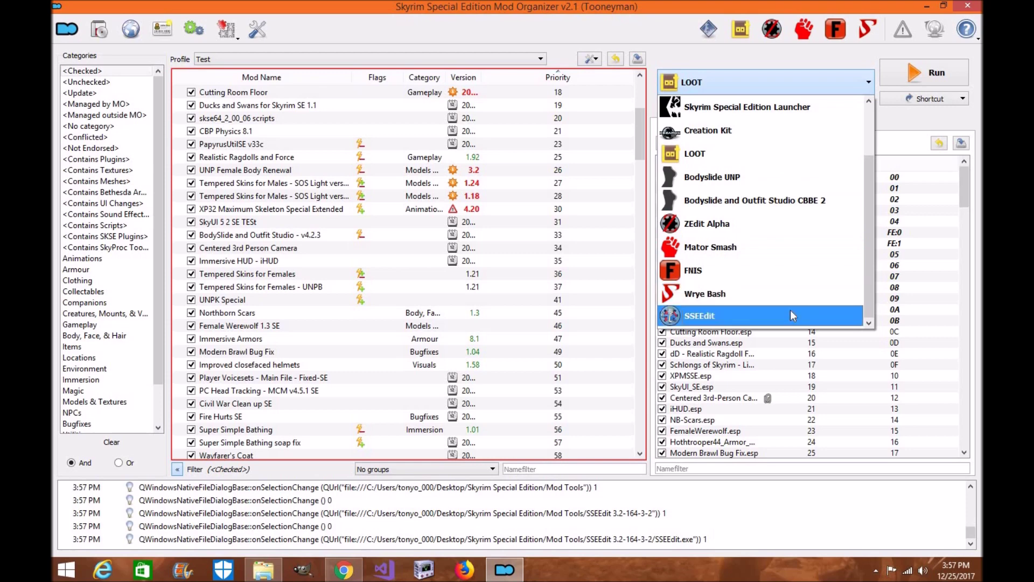
click(790, 315)
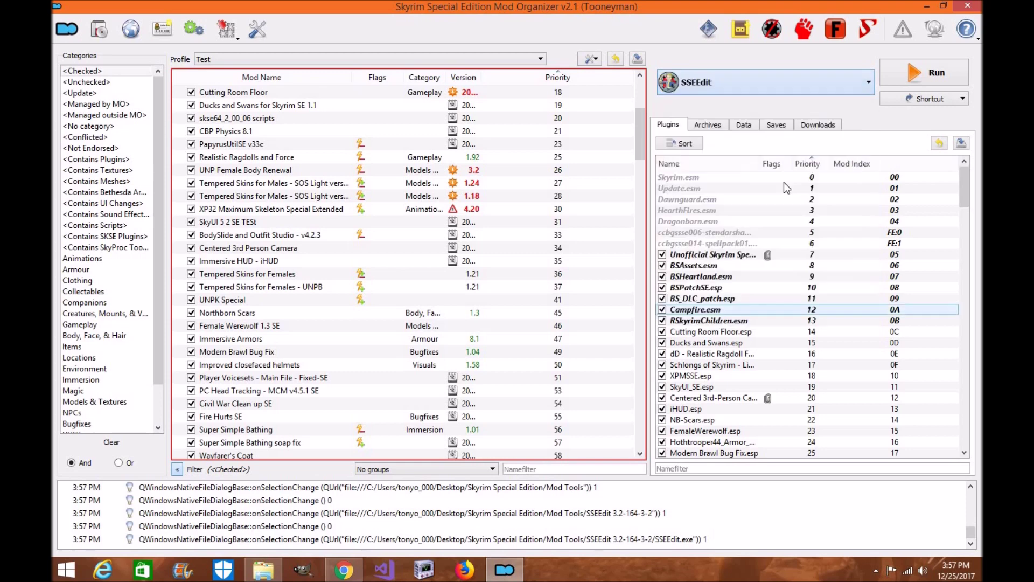
click(946, 73)
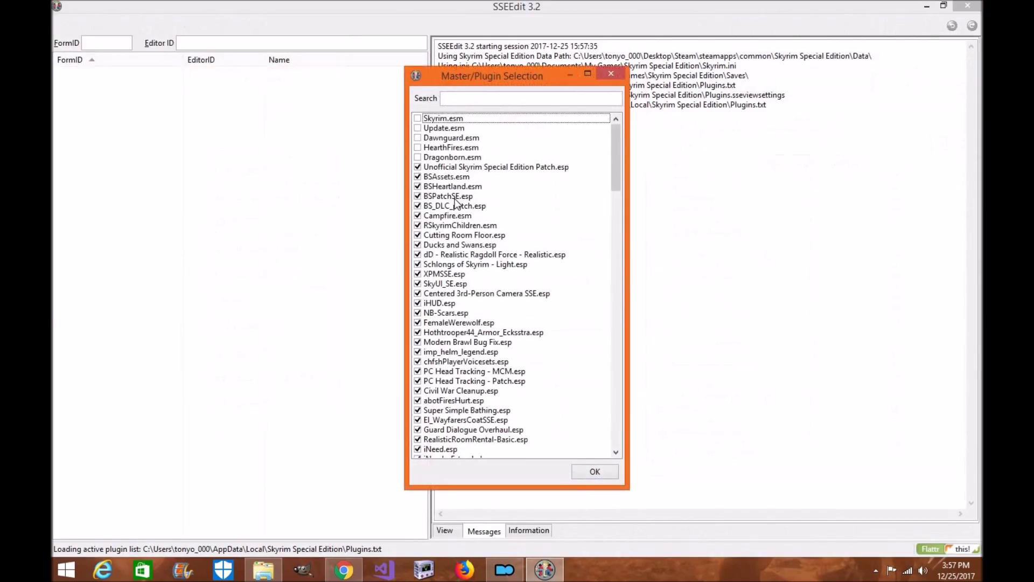
scroll(458, 406, down, 15)
scroll(457, 407, down, 15)
scroll(467, 426, up, 20)
click(611, 75)
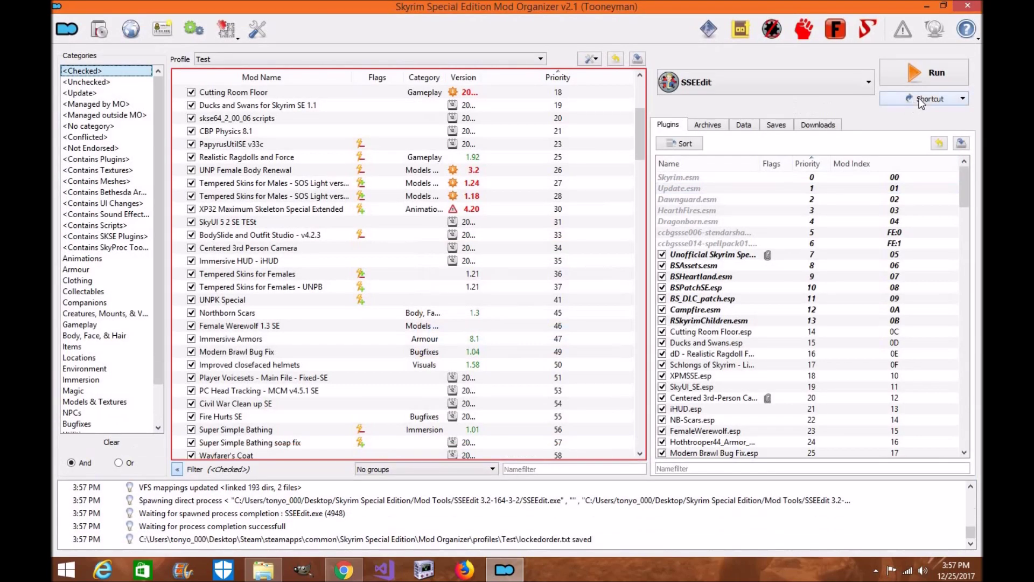
Add a toolbar shortcut for SSEEdit, test it by launching SSEEdit from it, and close the plugin selection
click(921, 102)
click(911, 114)
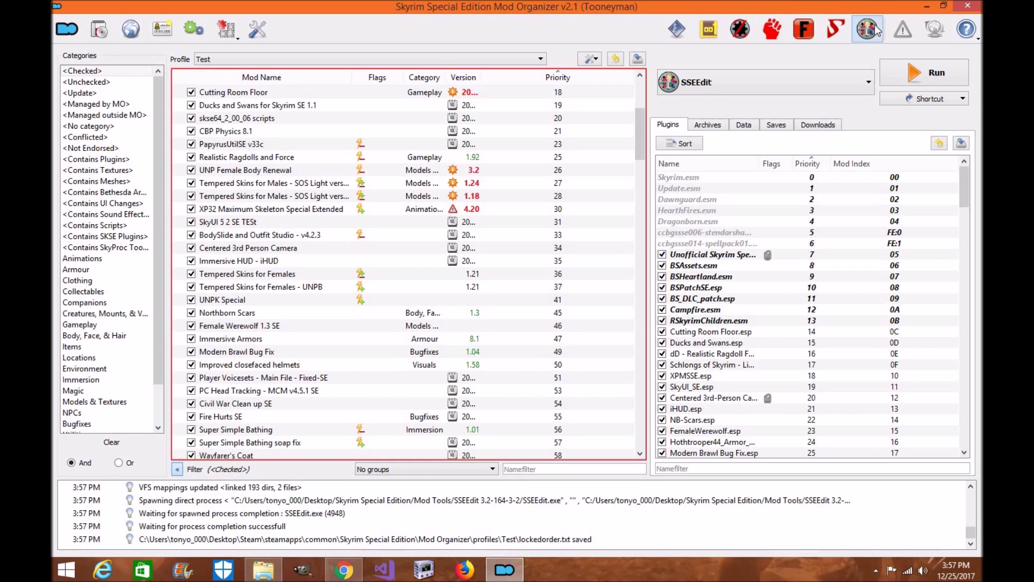
click(875, 31)
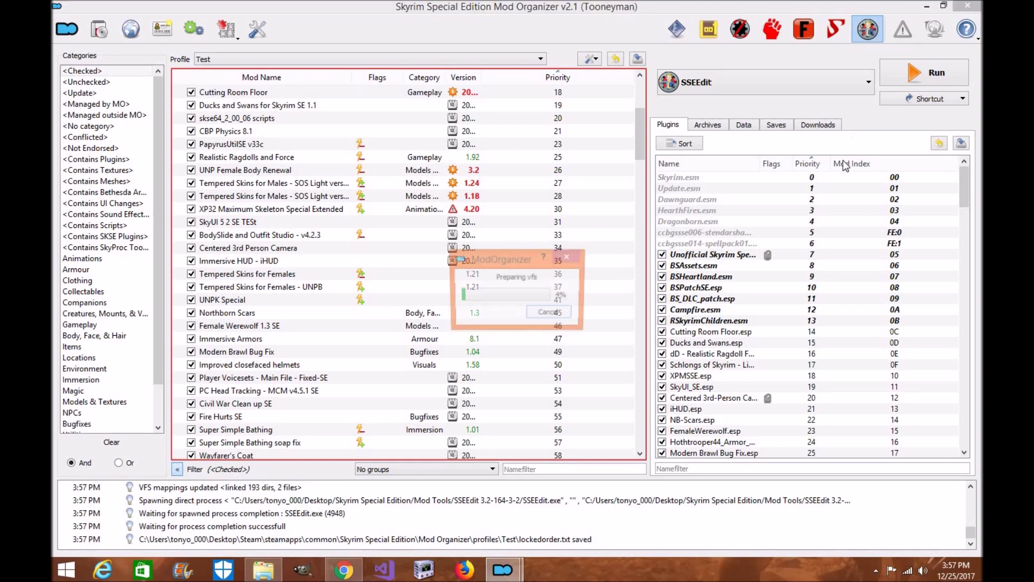
scroll(500, 220, down, 10)
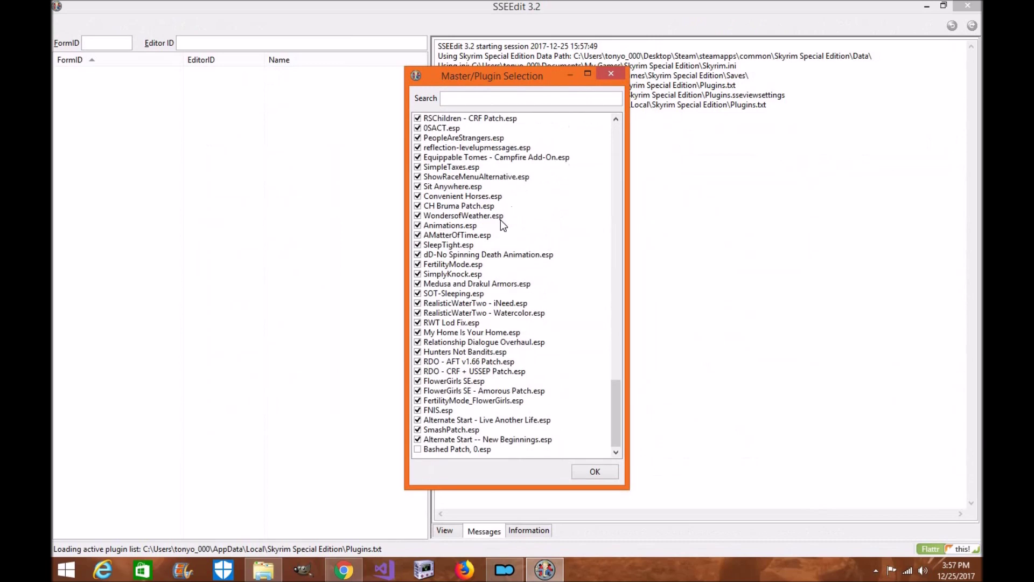
click(619, 76)
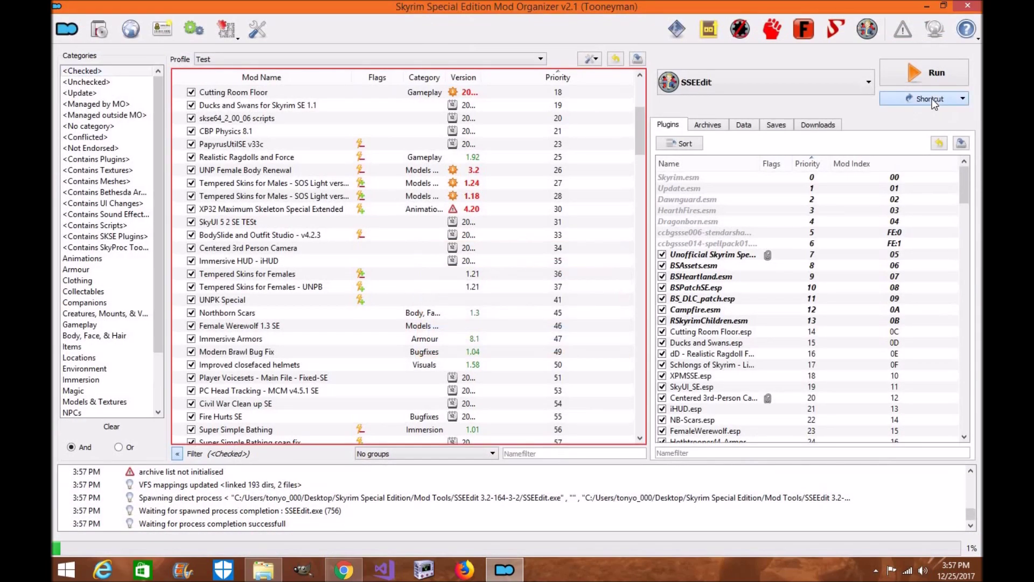
Create a desktop shortcut for SSEEdit, minimize Mod Organizer, and launch the shortcut to look through the plugin list
click(931, 99)
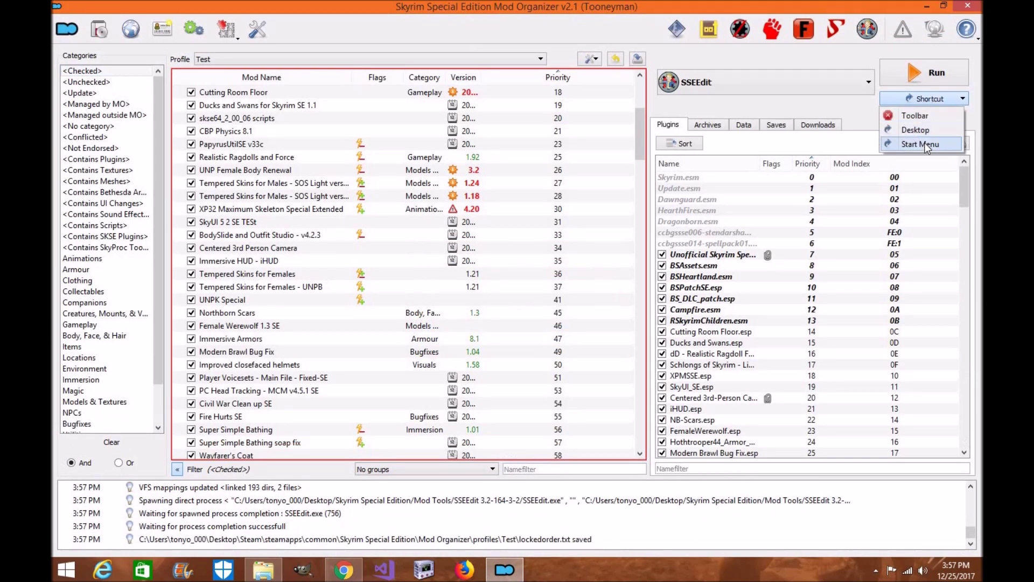
click(927, 129)
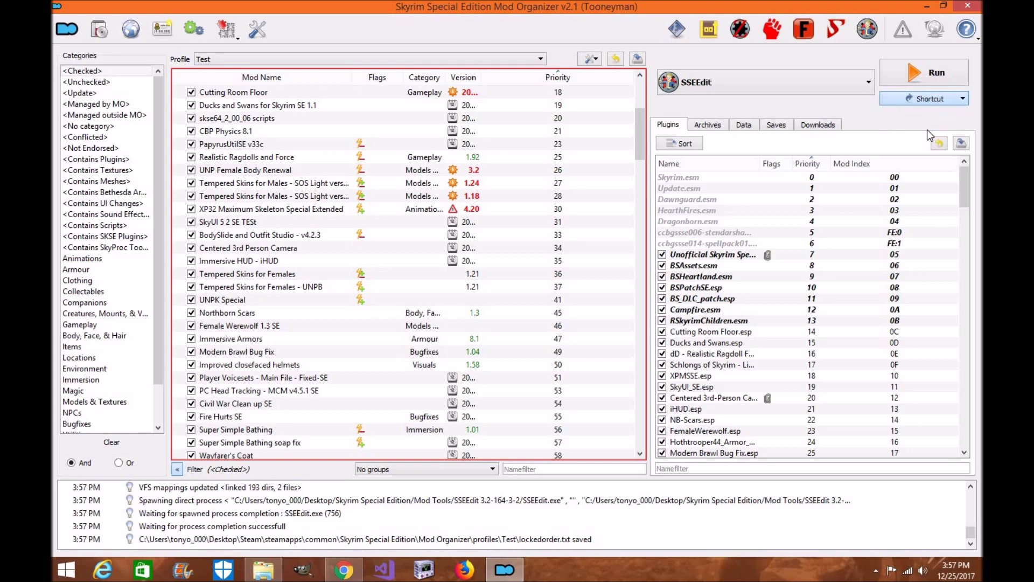
click(925, 7)
click(903, 8)
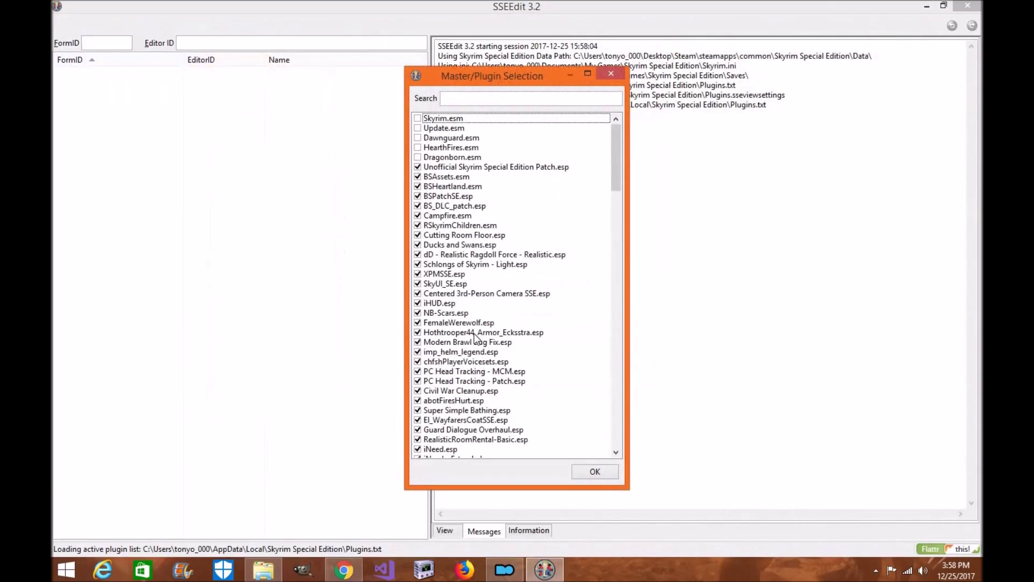
scroll(563, 163, down, 20)
scroll(517, 285, up, 1)
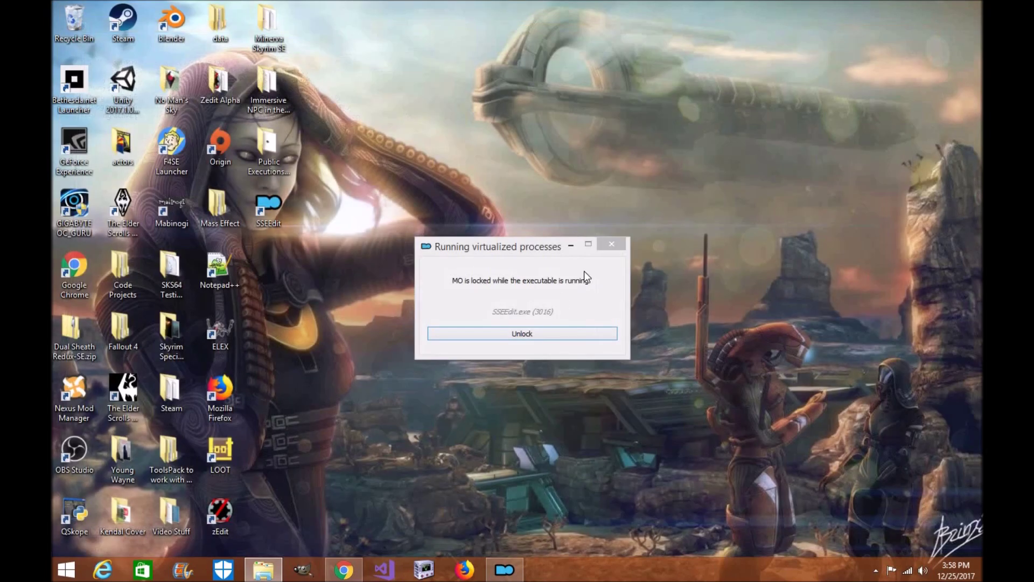
Open the properties of the desktop's SSEEdit shortcut and start browsing for a different icon file
right_click(275, 204)
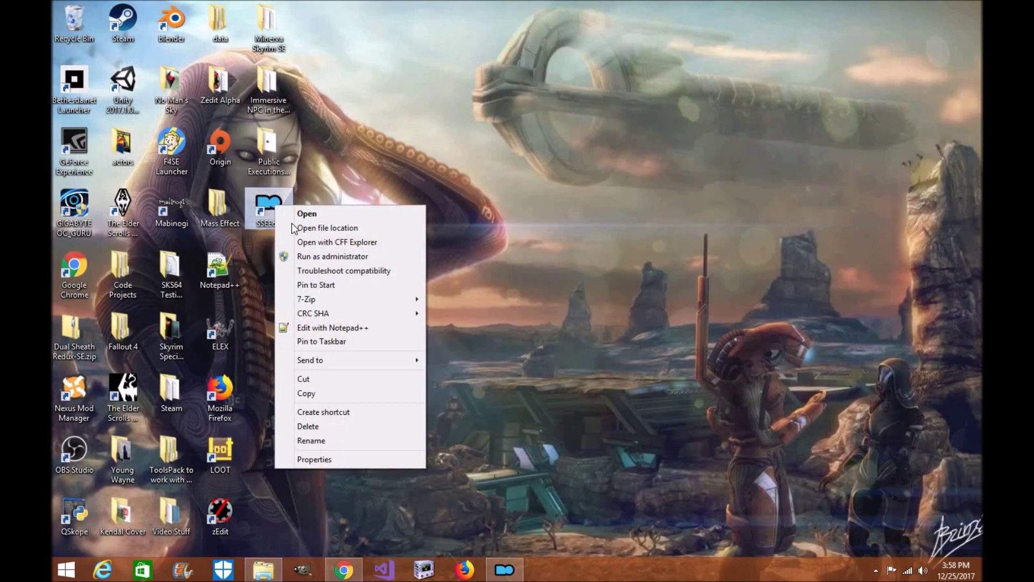
click(329, 459)
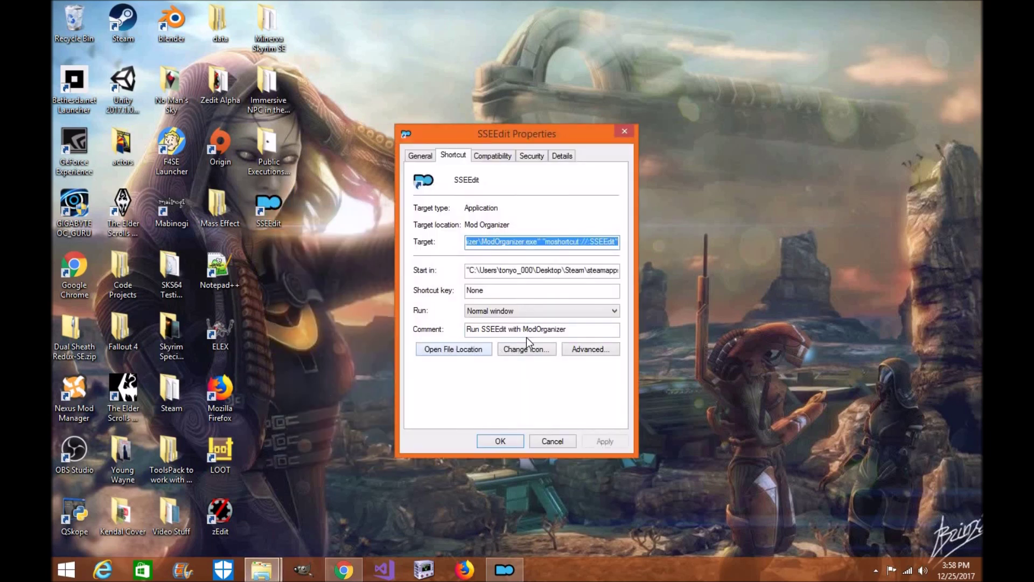
click(532, 350)
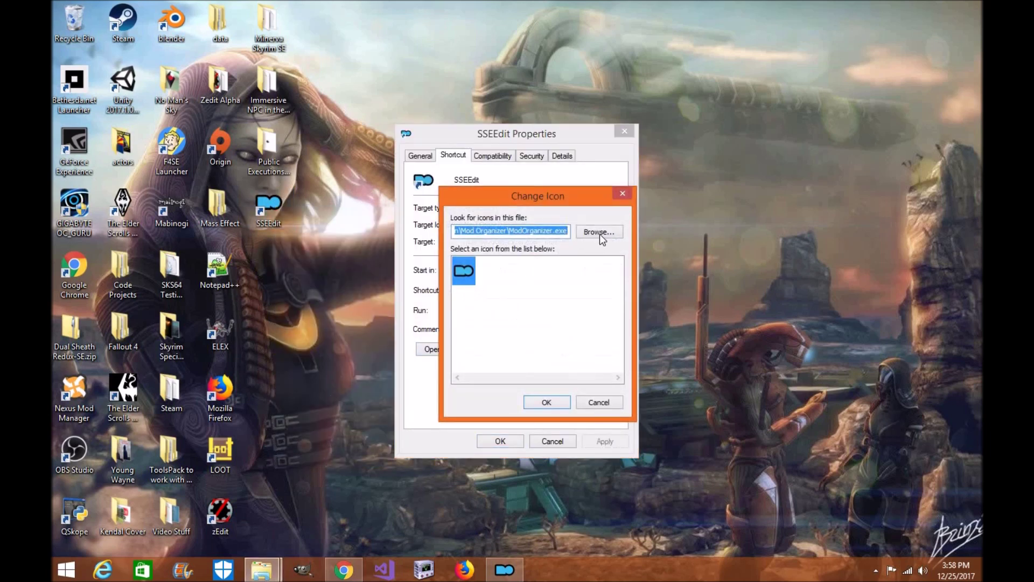
click(600, 233)
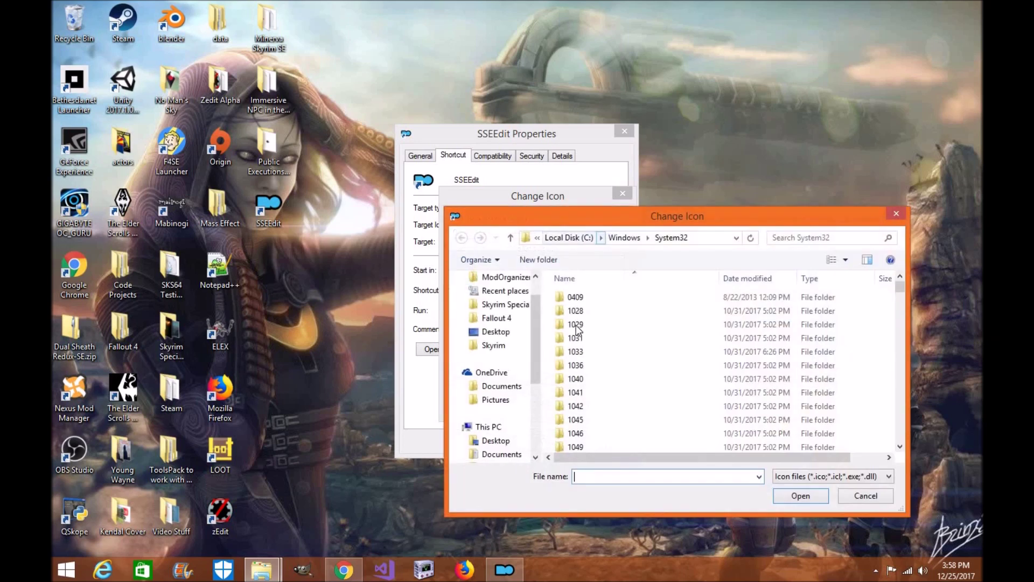
Give the shortcut the icon from SSEEdit.exe in Skyrim Special Edition\Mod Tools\SSEEdit 3.2-164-3-2 on the desktop, and apply the change
click(522, 330)
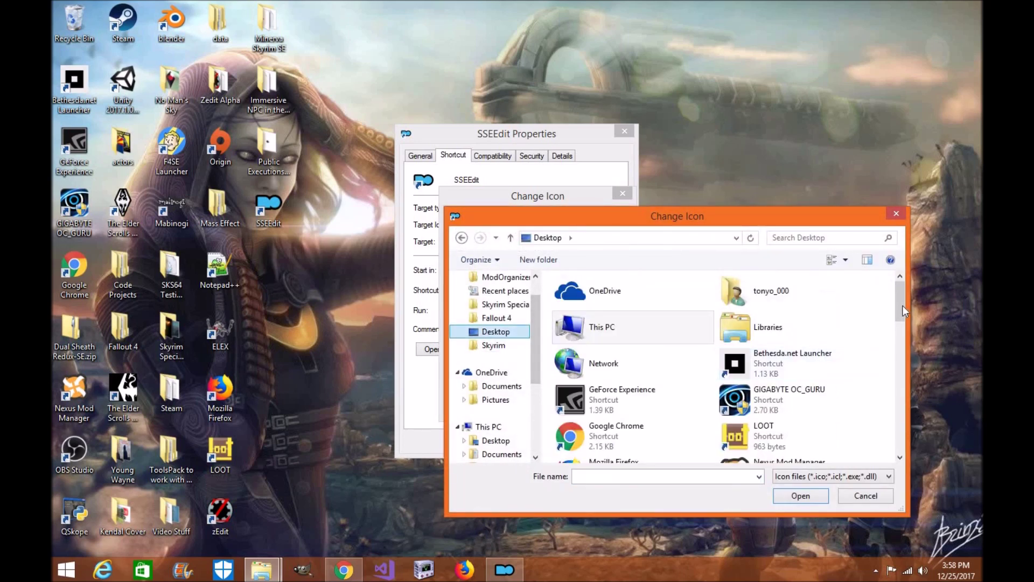
scroll(894, 344, down, 10)
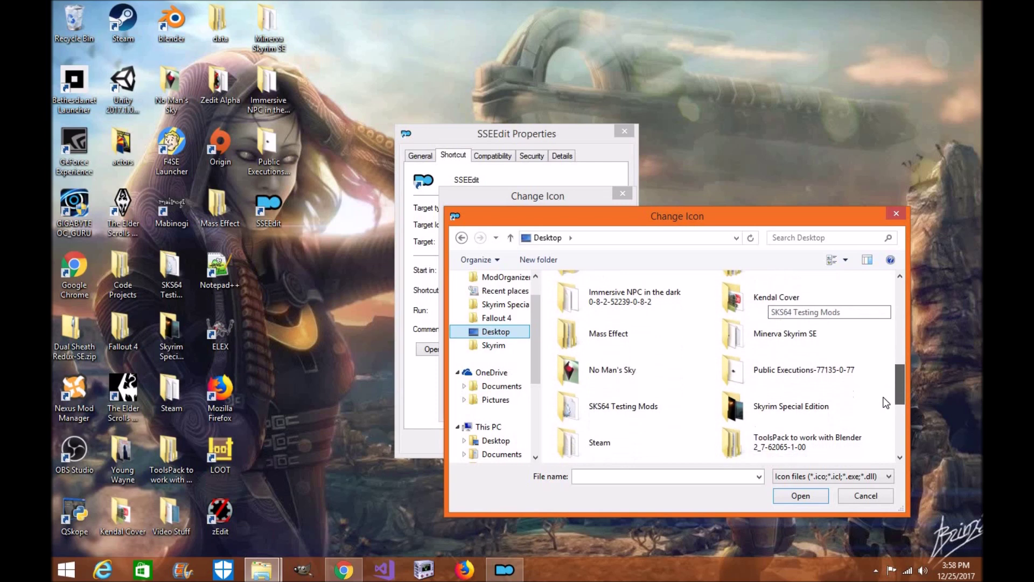
double_click(746, 360)
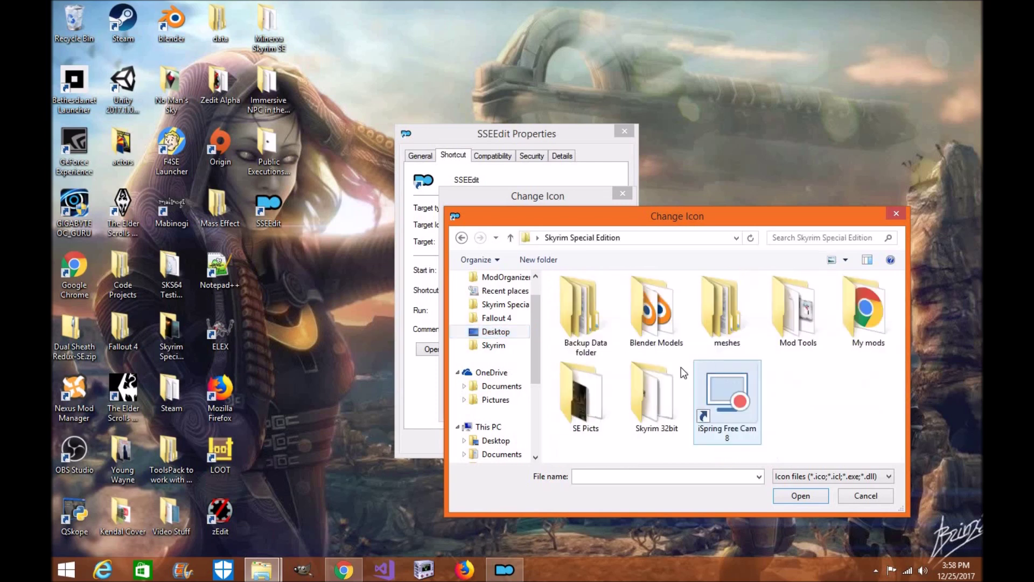
double_click(793, 318)
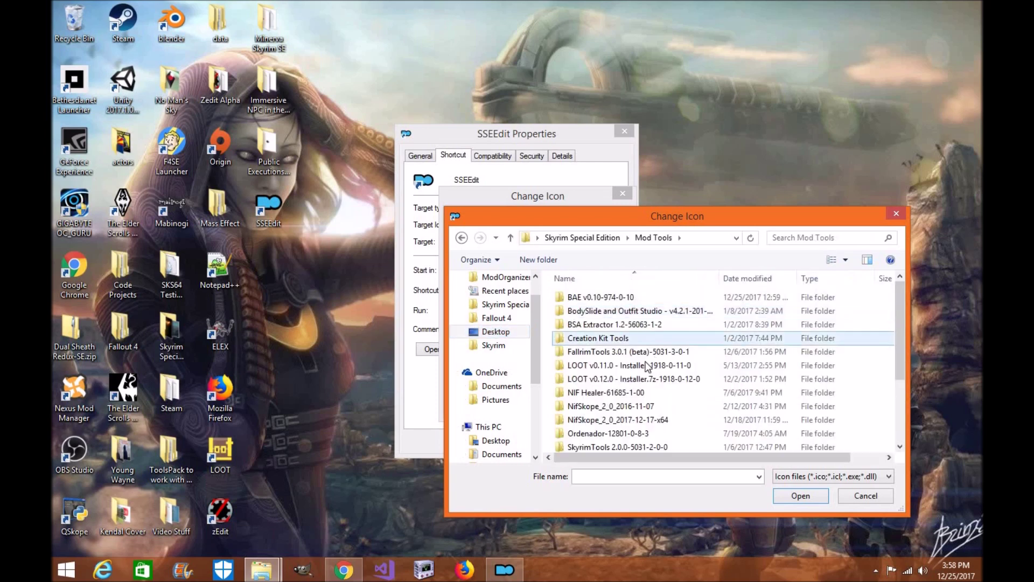
scroll(603, 409, down, 3)
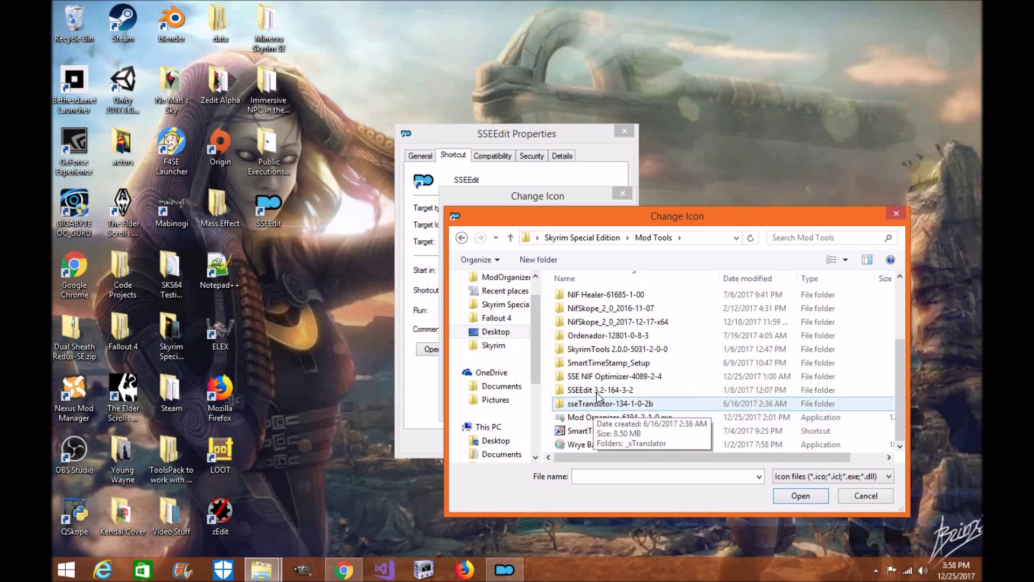
double_click(593, 389)
click(591, 311)
click(814, 497)
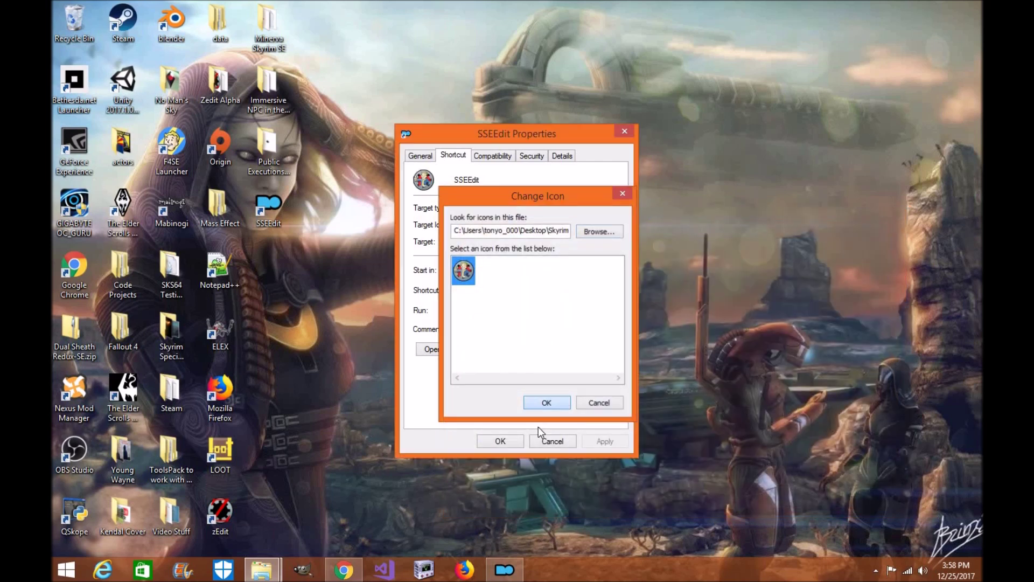
click(547, 402)
click(610, 445)
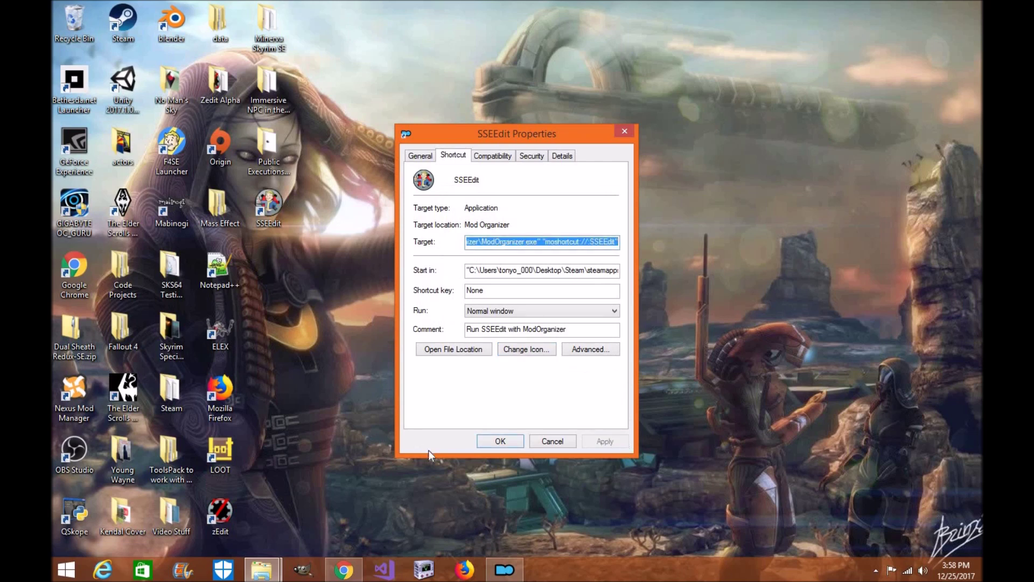
click(498, 442)
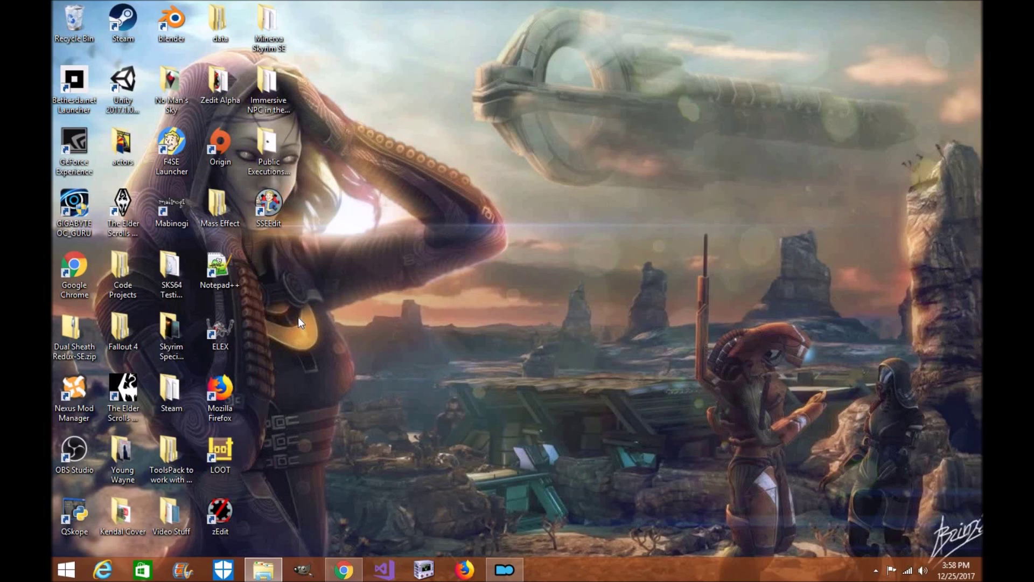
Return to Mod Organizer, create a Start Menu shortcut for SSEEdit, and check the available shortcut locations
double_click(280, 224)
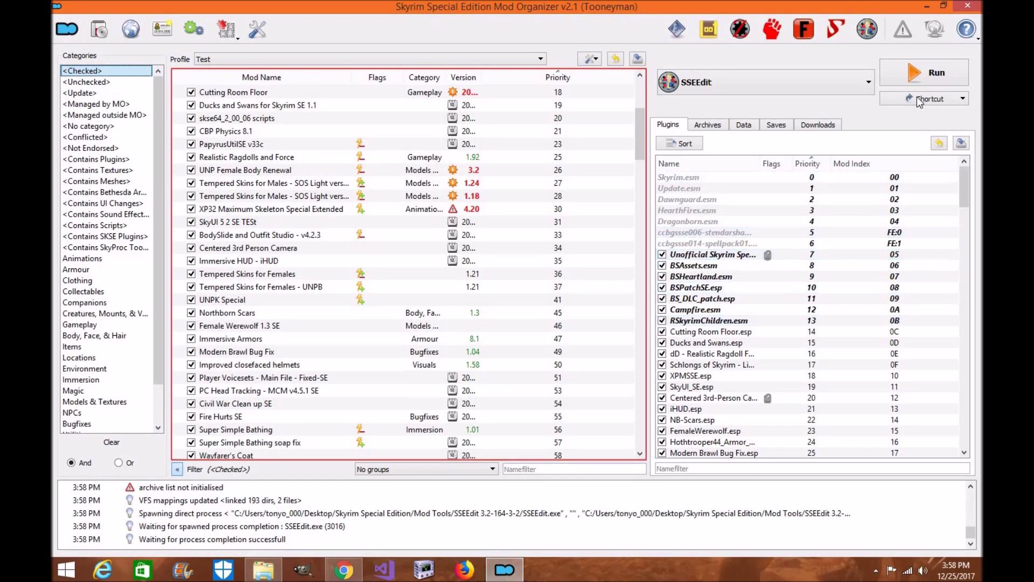
click(917, 96)
click(919, 144)
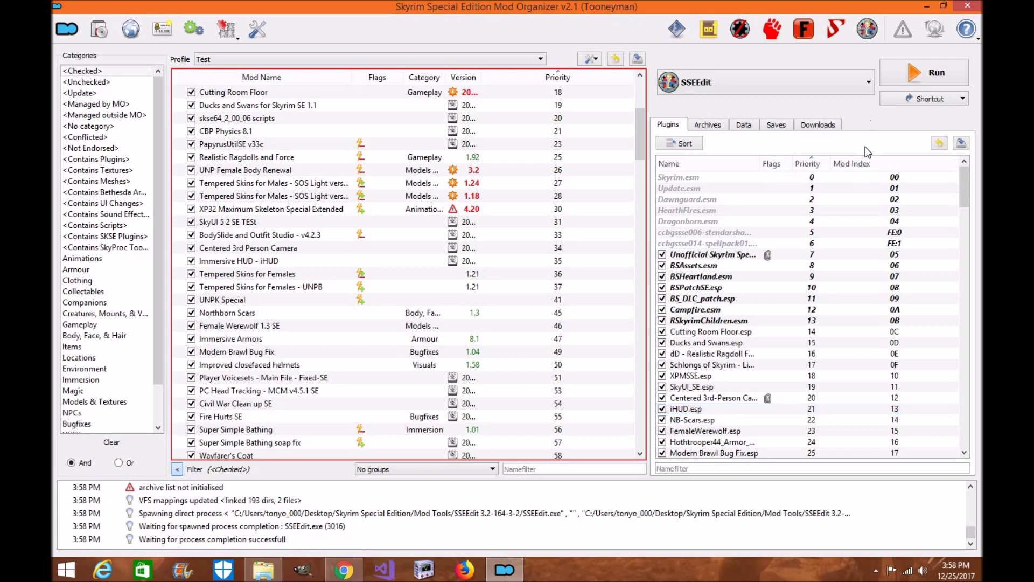
click(913, 96)
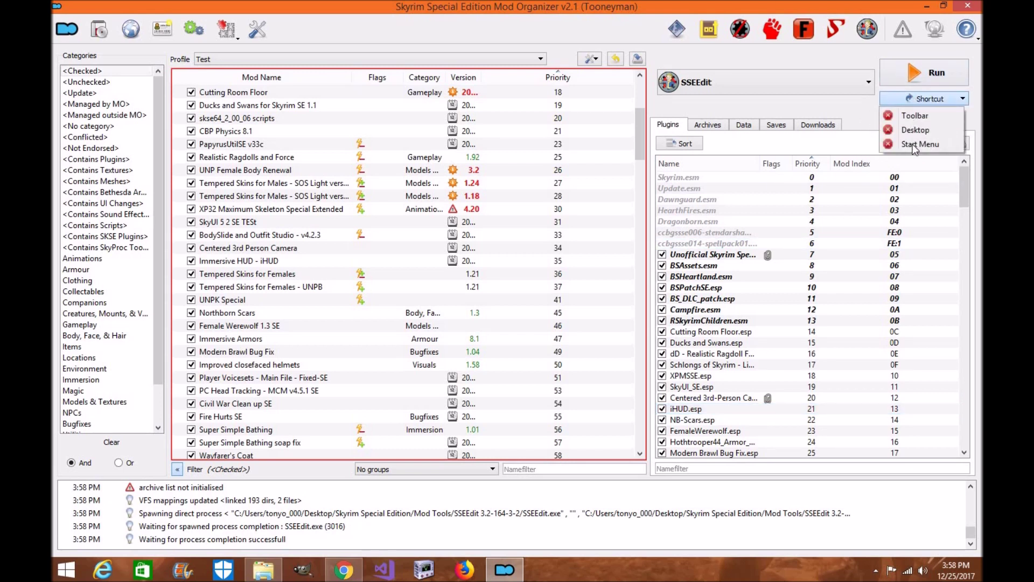
Glance at the desktop, return to Mod Organizer, remove SSEEdit's Start Menu shortcut, and check the shortcut locations
click(922, 11)
click(922, 11)
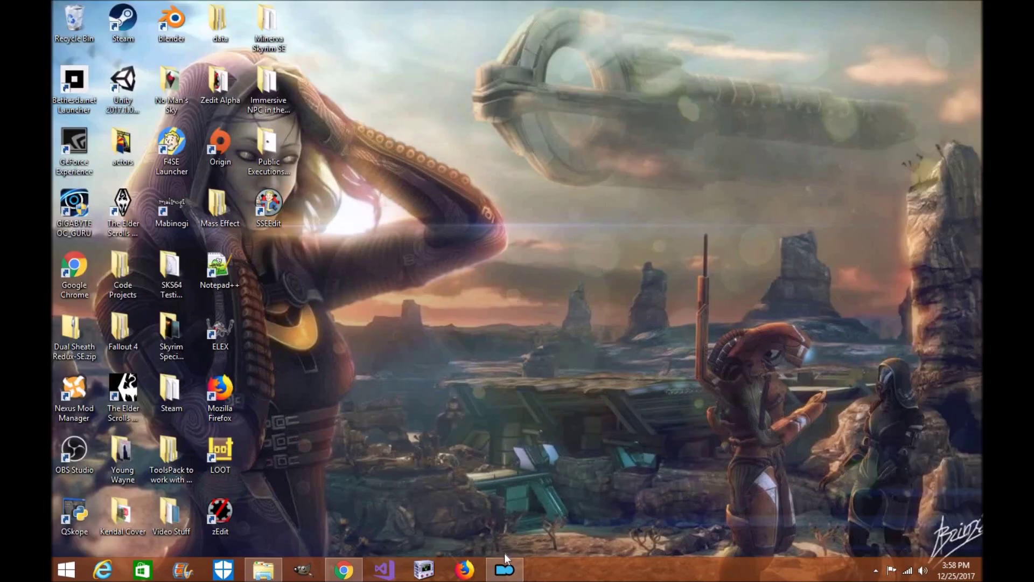
click(505, 574)
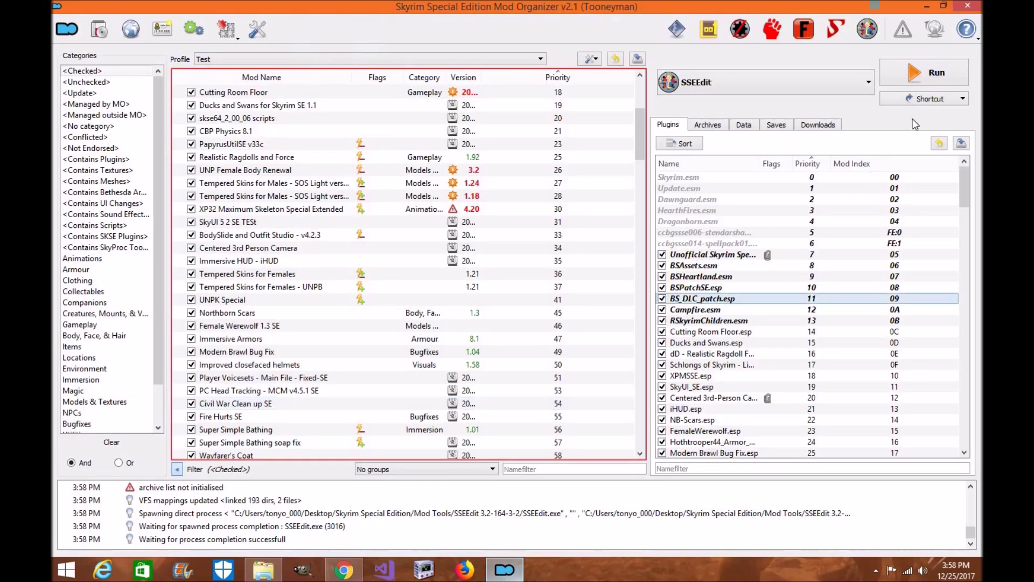
click(926, 98)
click(917, 145)
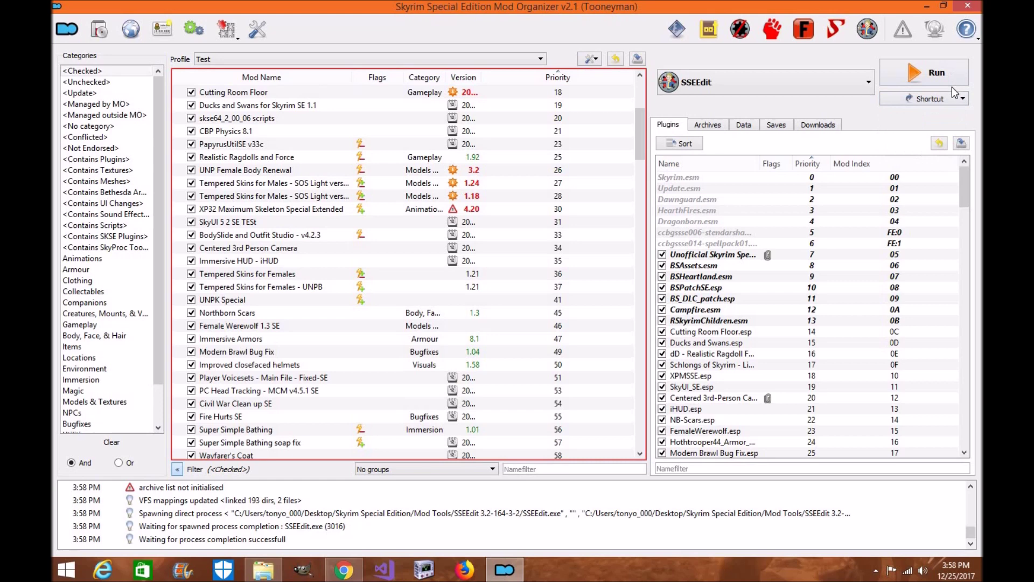
click(950, 98)
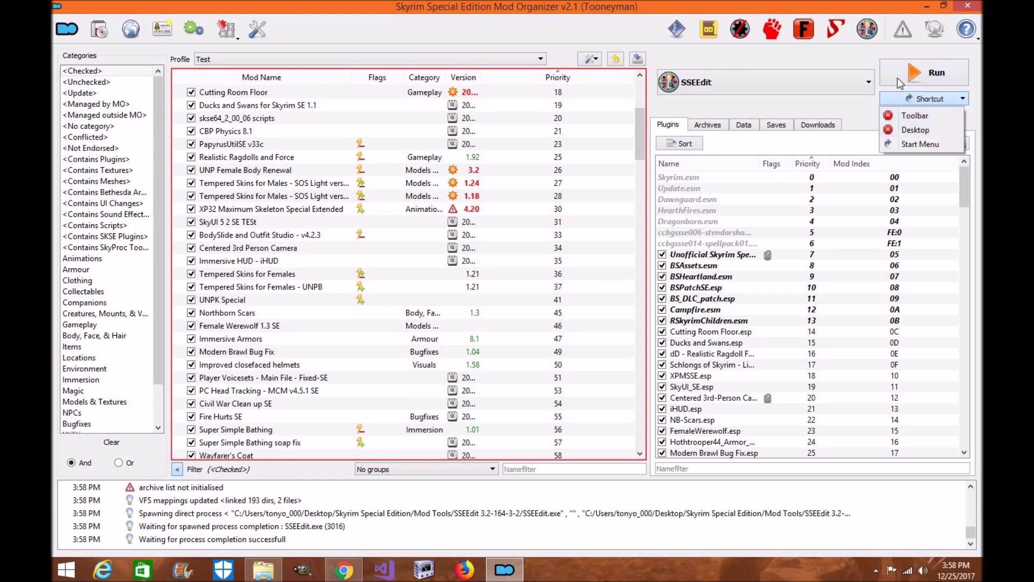
click(926, 6)
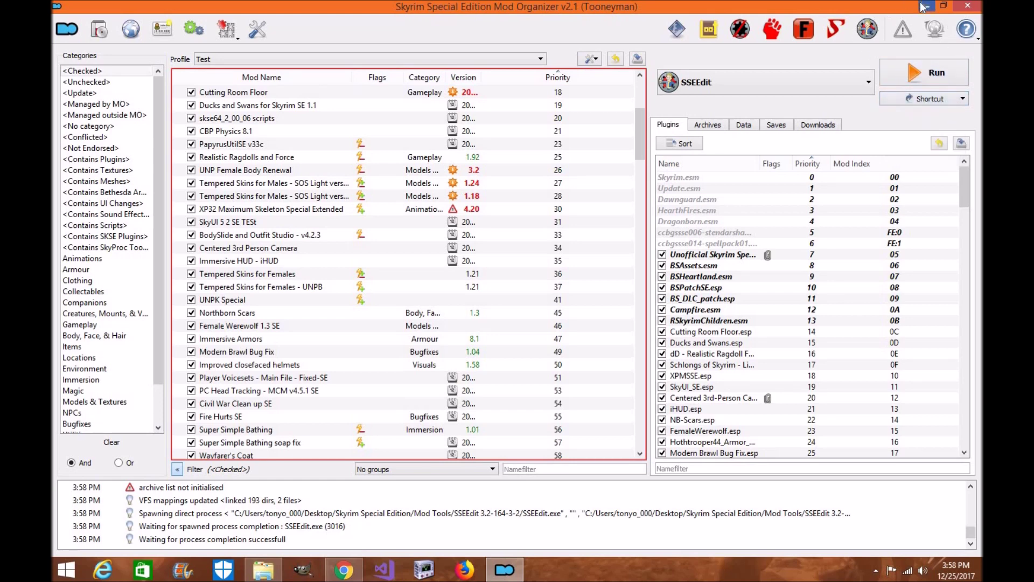
click(927, 6)
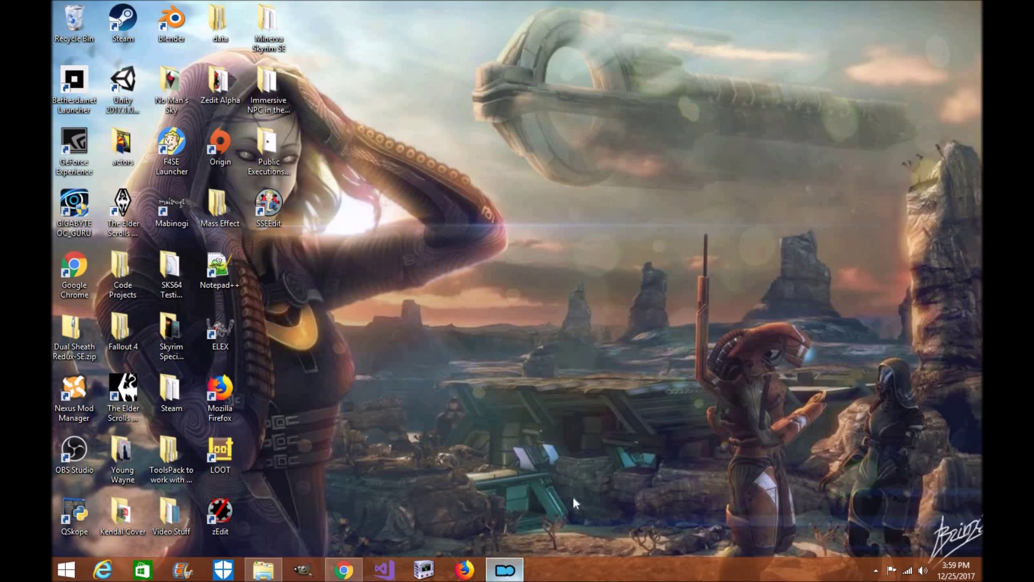
click(504, 570)
click(754, 221)
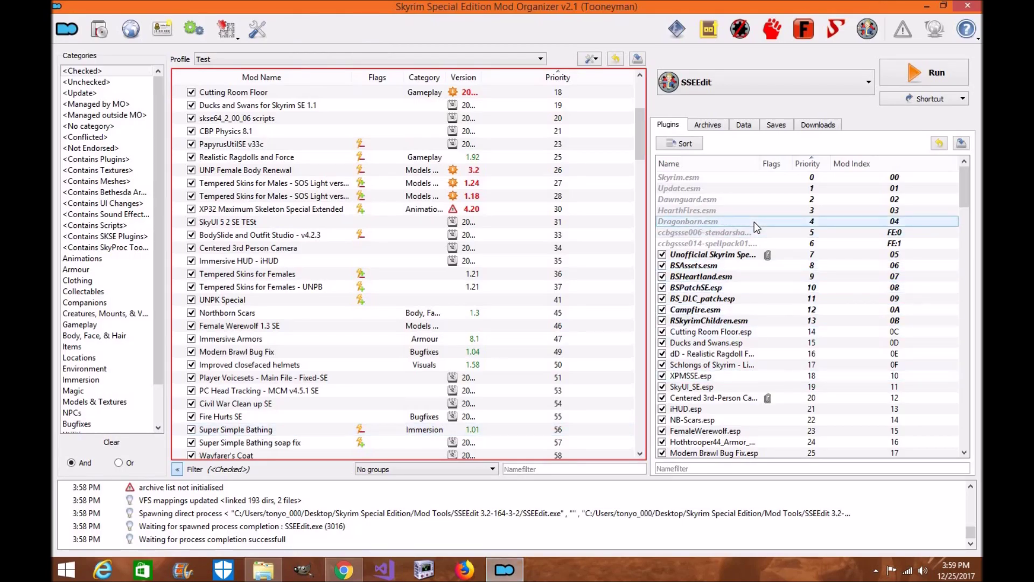
Switch the selected executable to Wrye Bash using its toolbar shortcut, and look over the list of configured executables
click(837, 30)
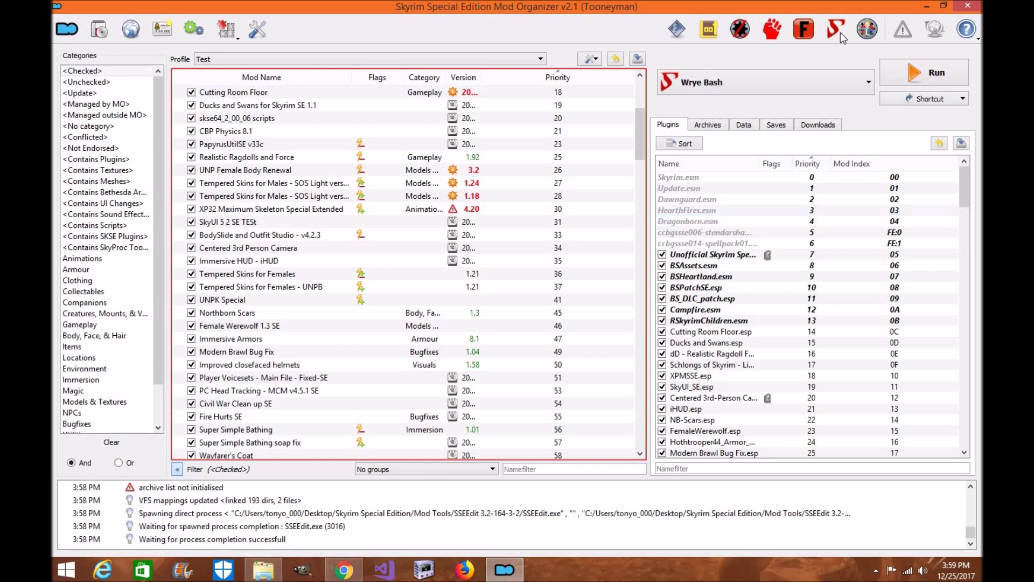
click(850, 95)
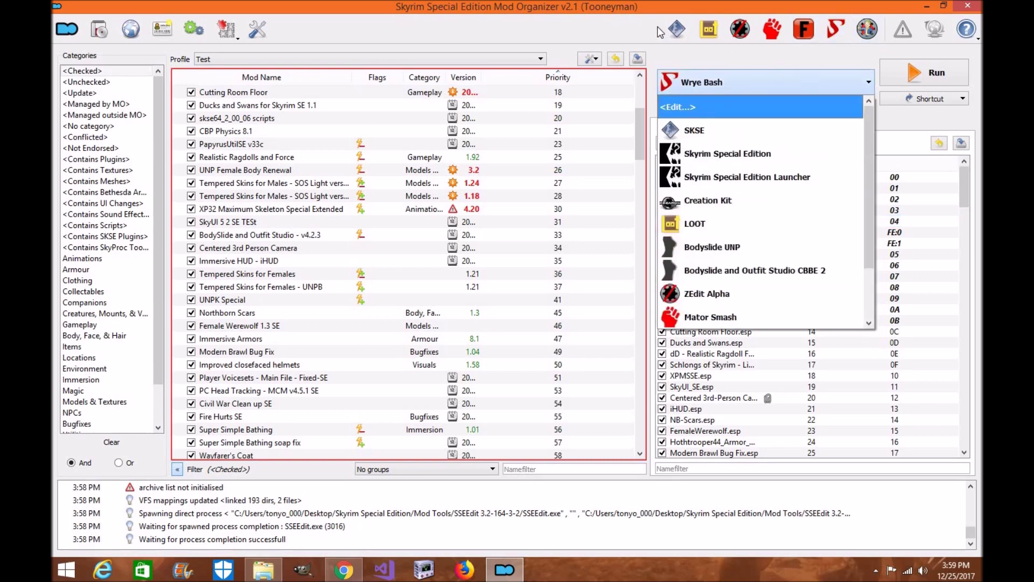
click(861, 53)
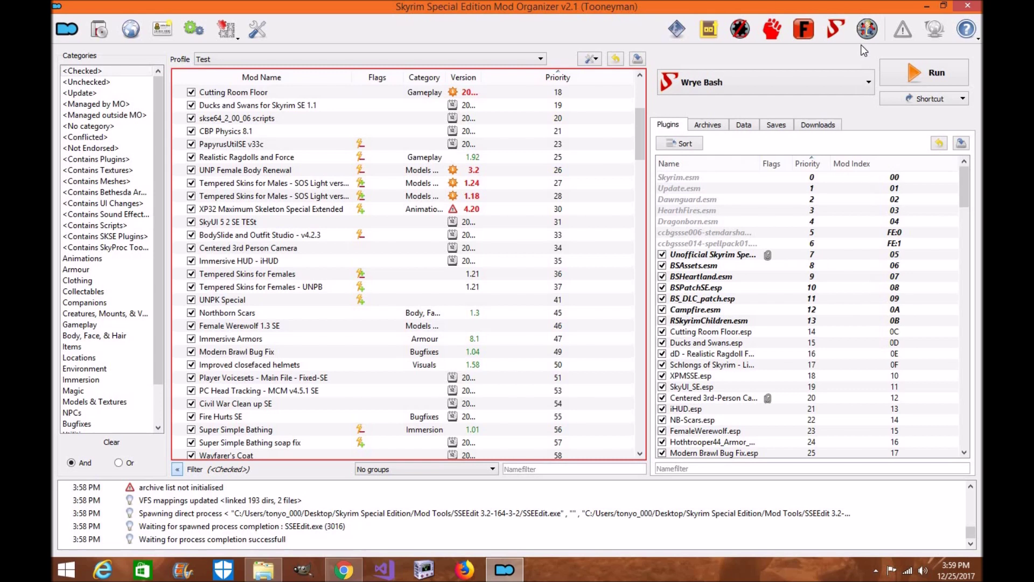